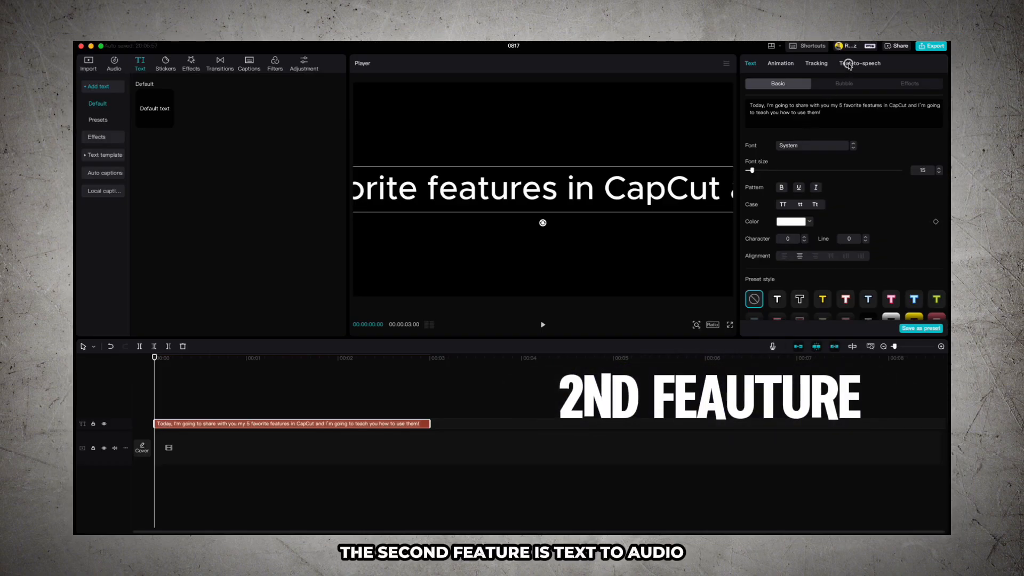
click(849, 63)
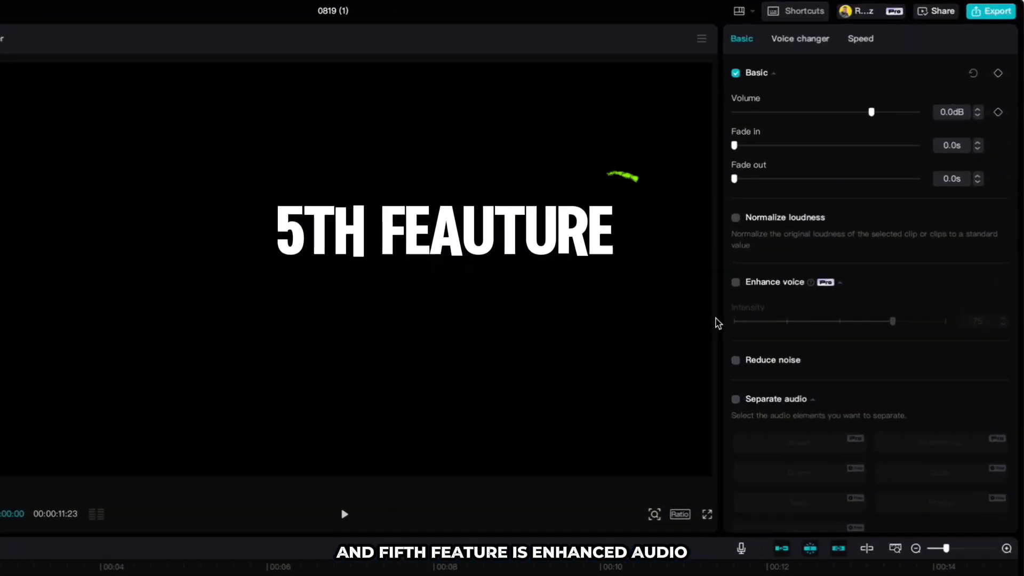
click(736, 282)
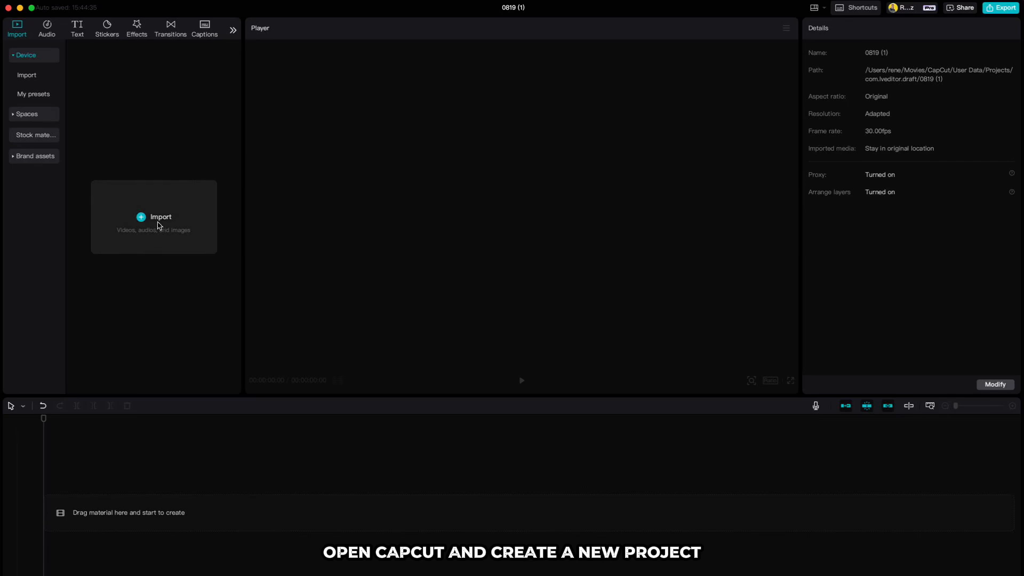
Import the van video clip, whose file name starts with 4809189, from the Downloads folder into the project
click(158, 220)
click(334, 239)
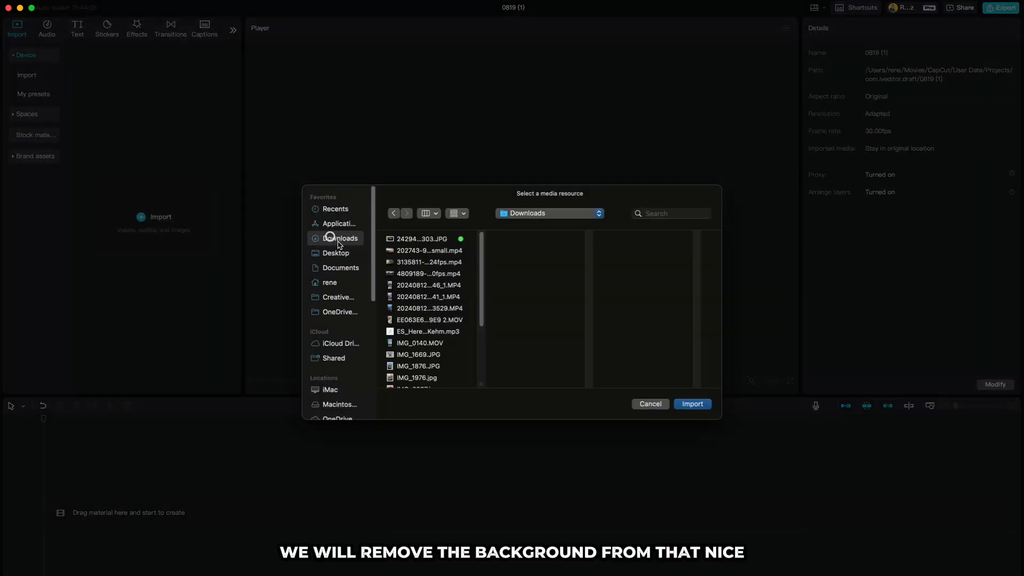
click(406, 275)
click(689, 404)
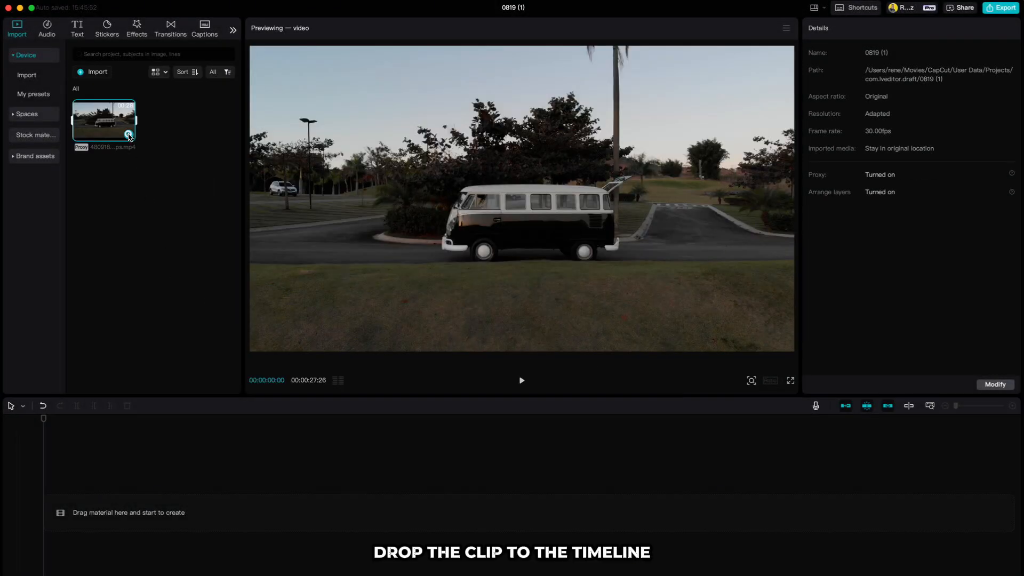
Add the van clip to the timeline and duplicate it onto a track directly above the original
click(129, 135)
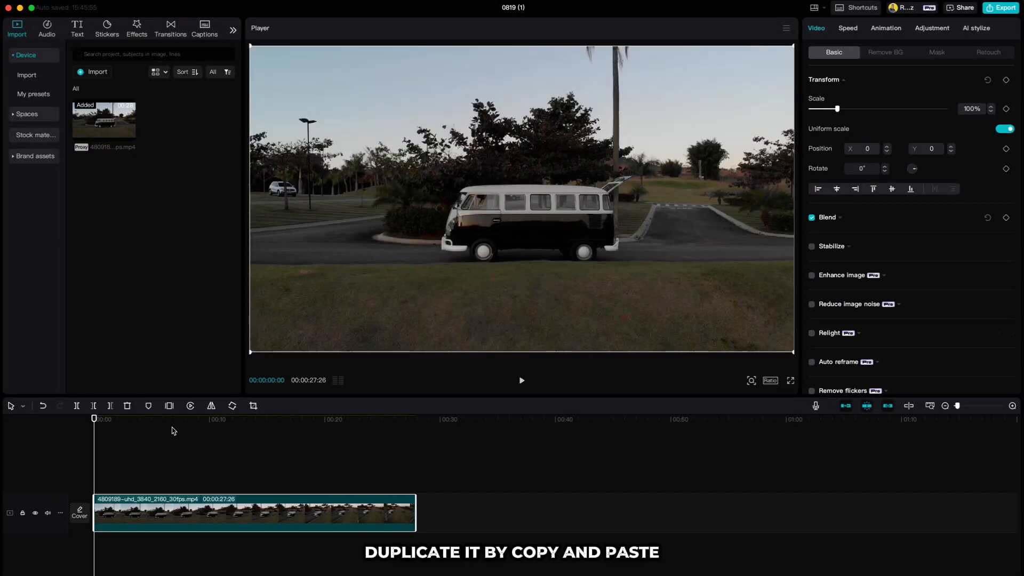
key(super+v)
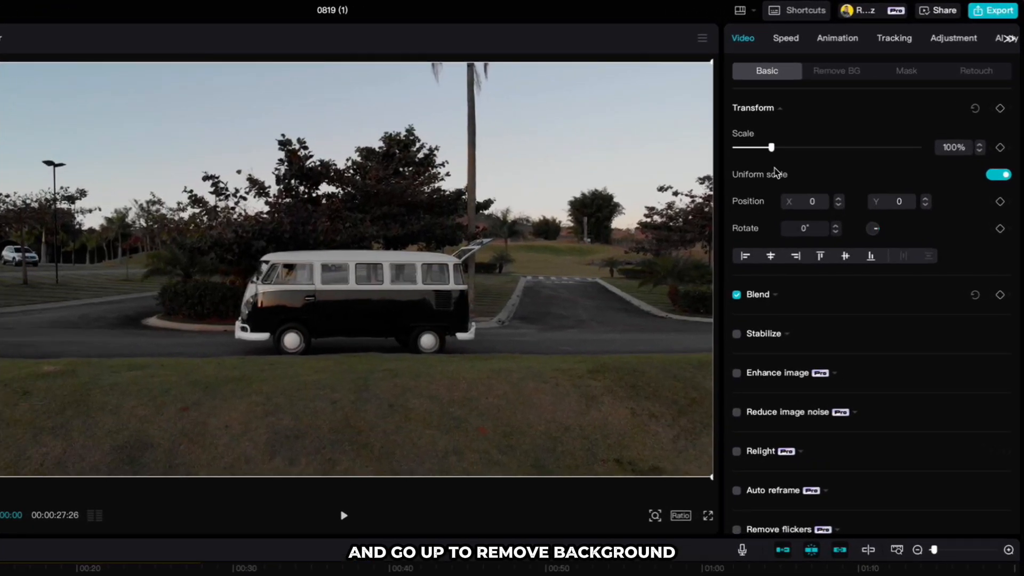
Turn on custom background removal for the upper van clip and paint over the whole van with the Smart brush
click(822, 74)
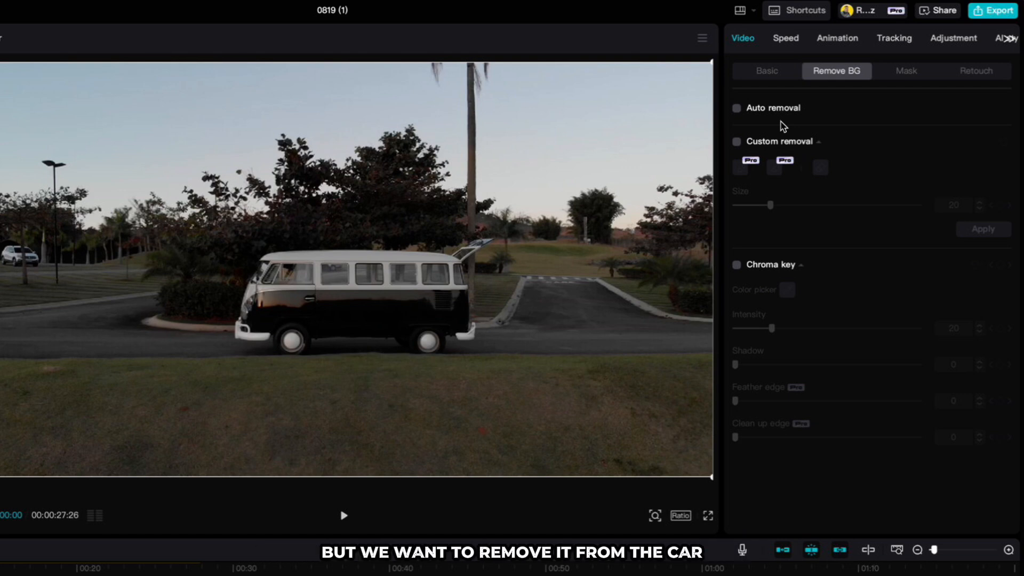
click(738, 143)
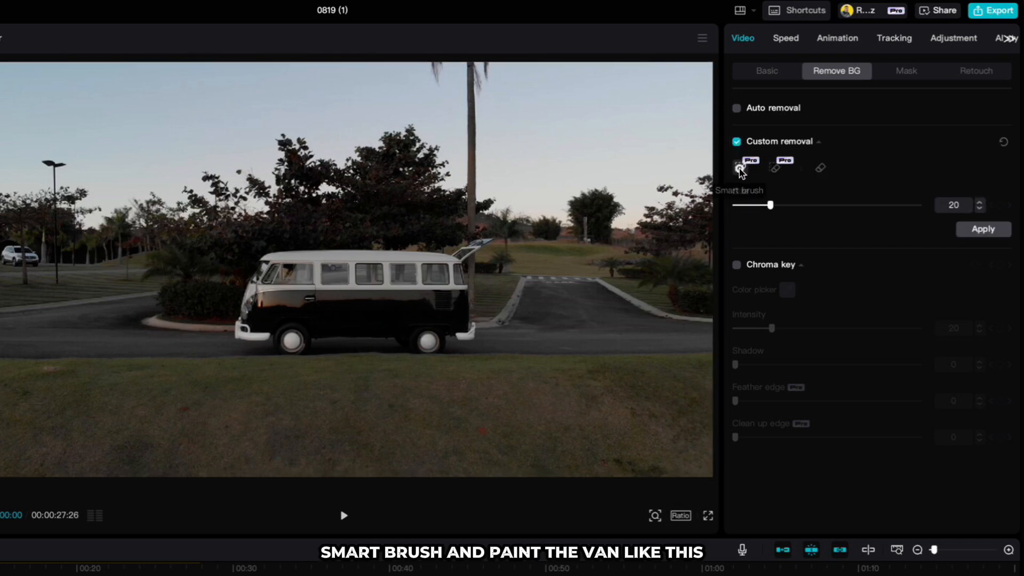
click(740, 169)
mouse_move(293, 341)
mouse_down()
mouse_move(376, 329)
mouse_move(435, 347)
mouse_move(460, 327)
mouse_move(447, 264)
mouse_move(360, 253)
mouse_move(267, 265)
mouse_move(262, 332)
mouse_move(278, 270)
mouse_move(373, 319)
mouse_move(435, 273)
mouse_move(443, 297)
mouse_up()
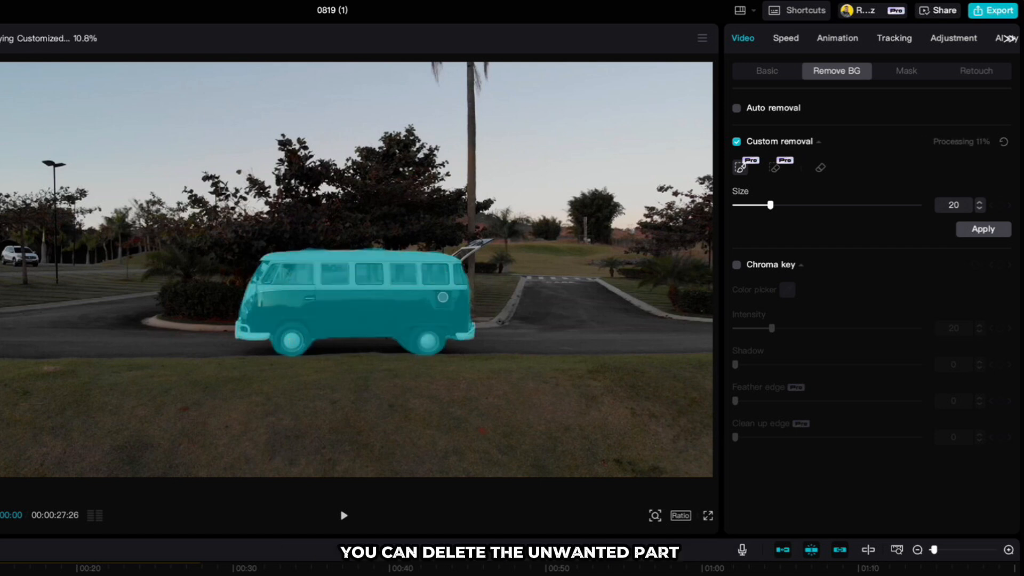
Erase the excess selection beneath the van with the Smart eraser, apply the removal, and check the cutout by temporarily hiding the lower track
click(775, 168)
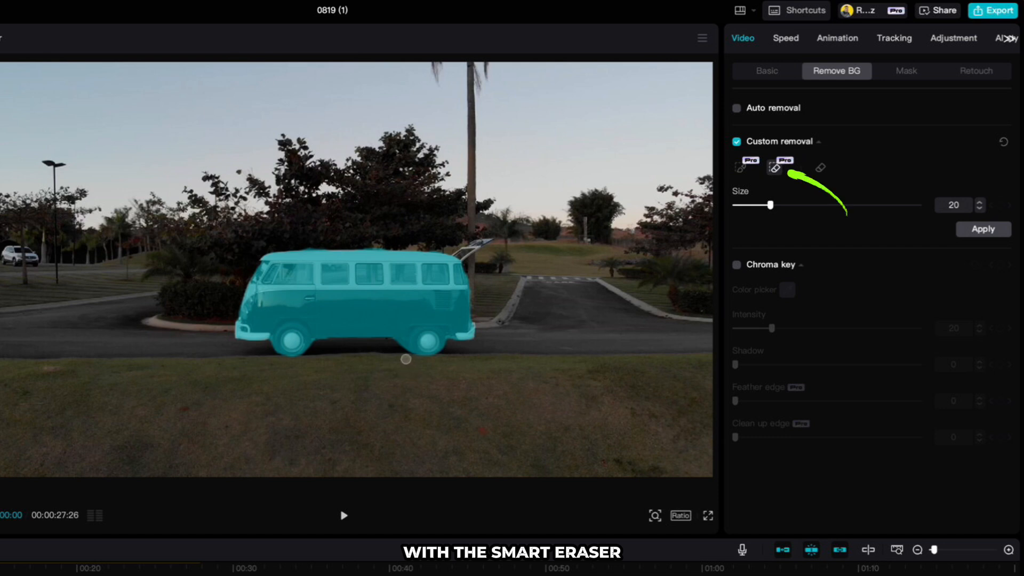
mouse_move(401, 349)
mouse_down()
mouse_move(394, 343)
mouse_move(400, 350)
mouse_up()
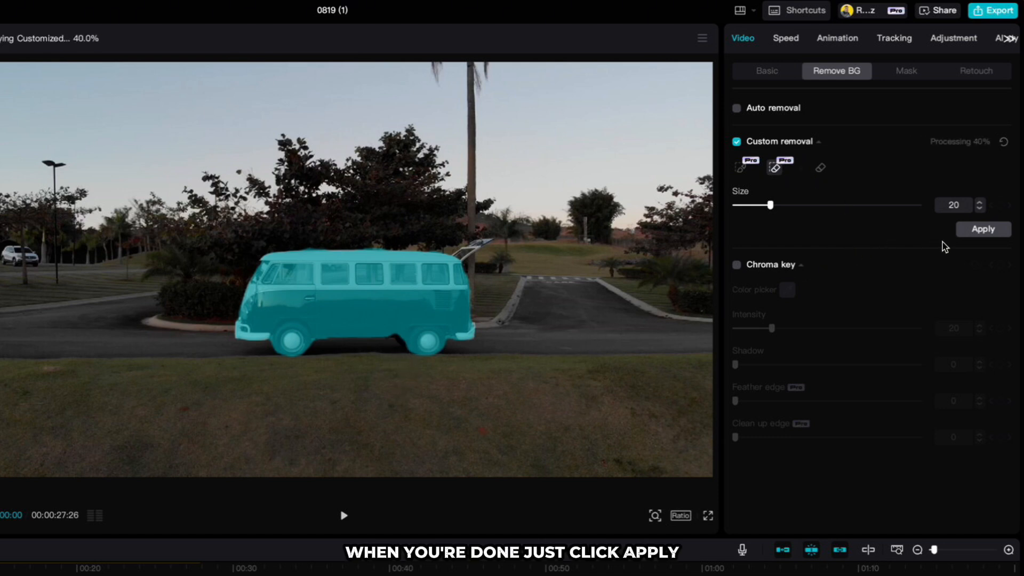
click(981, 229)
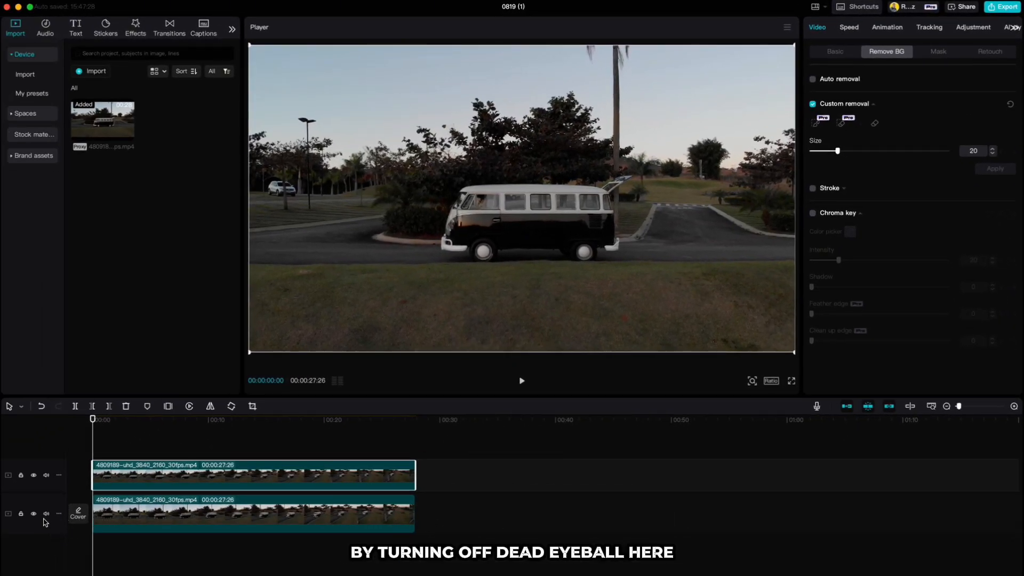
click(34, 515)
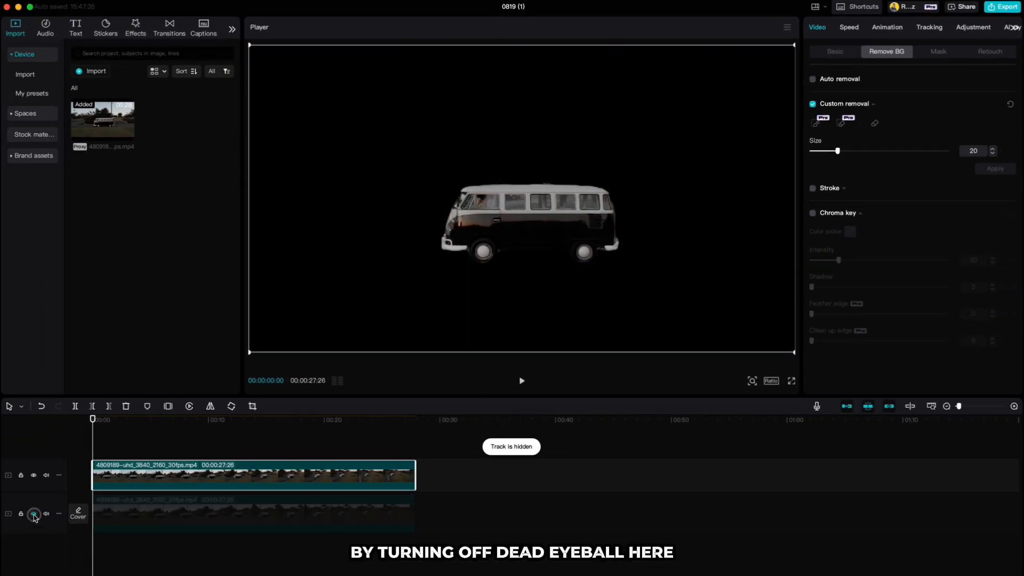
click(35, 514)
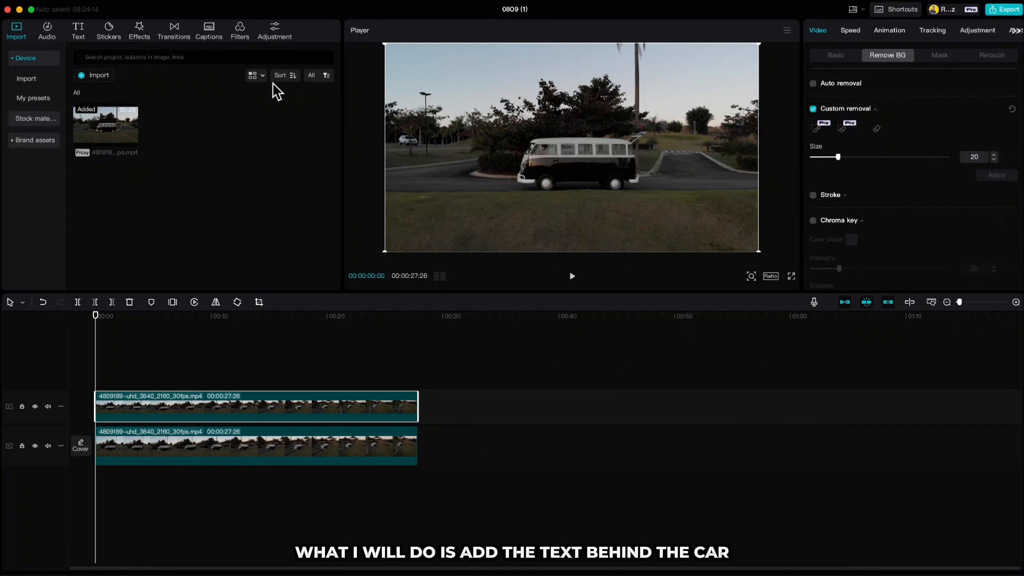
Add a default text clip at the start of the timeline and change its wording to "Volkswagen"
click(80, 31)
click(112, 101)
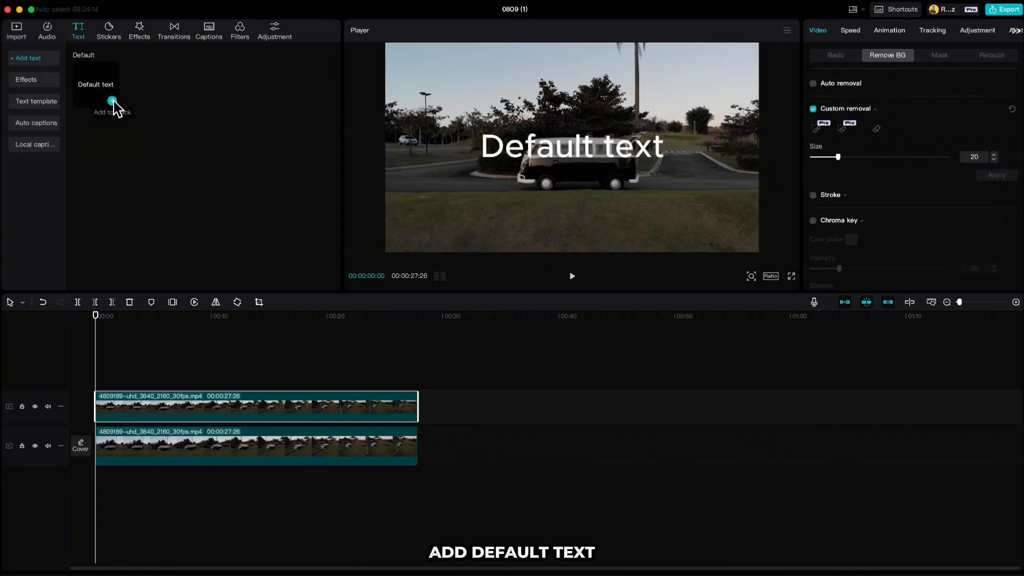
triple_click(791, 80)
text(Volk)
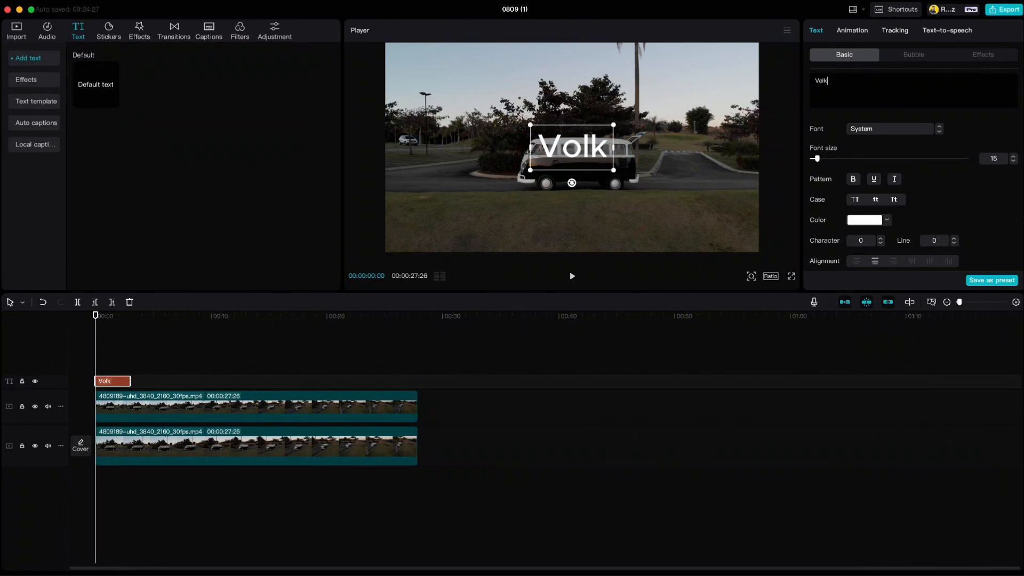
text(swagen)
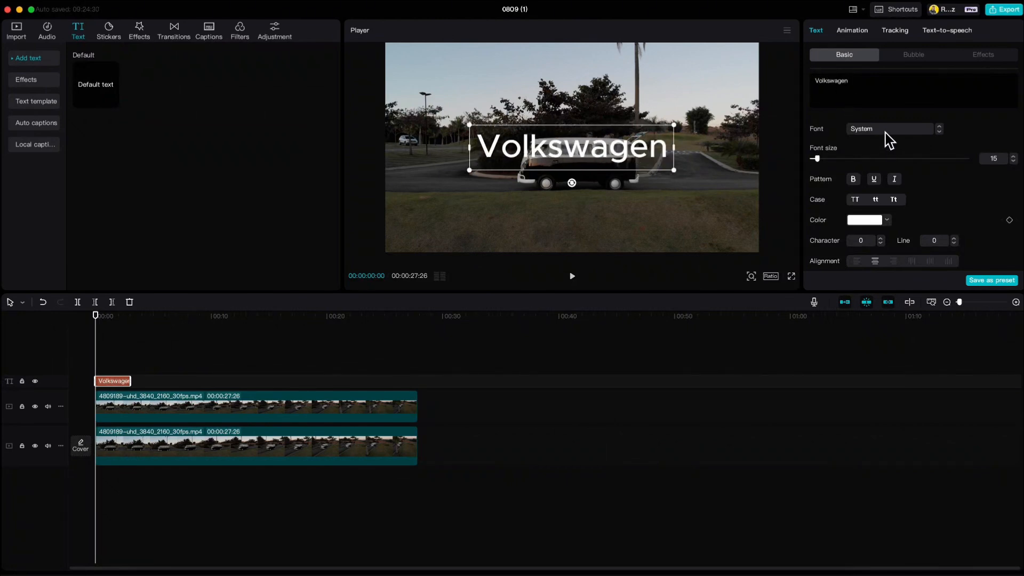
Give the Volkswagen title a bold all-caps font, scale it to 118% and raise it to Y position 158
click(888, 131)
click(888, 179)
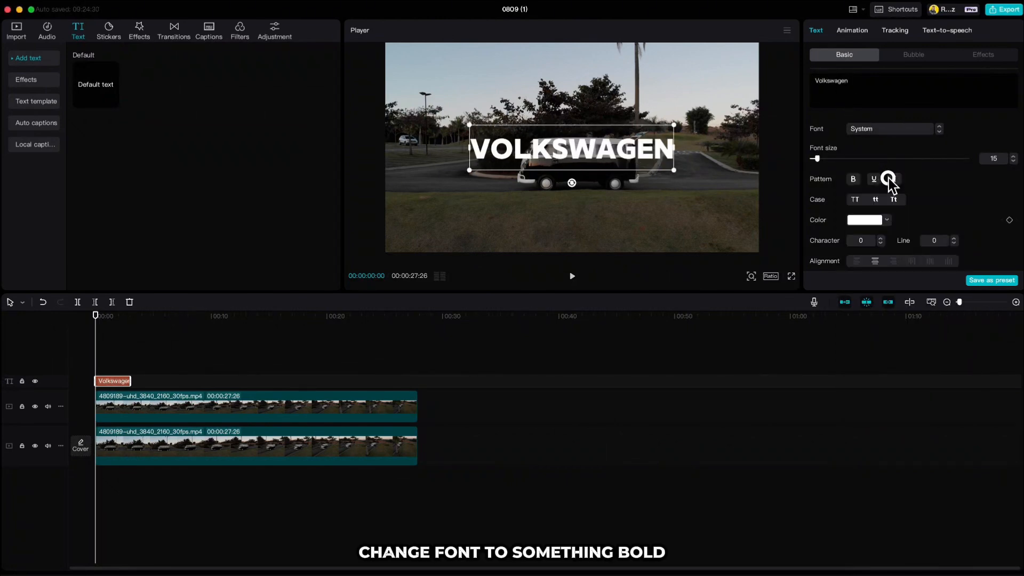
mouse_move(678, 122)
mouse_down()
mouse_move(705, 122)
mouse_move(685, 135)
mouse_up()
Set the Volkswagen title's opacity to 80% and turn on its shadow
scroll(895, 176, down, 1)
scroll(894, 174, down, 6)
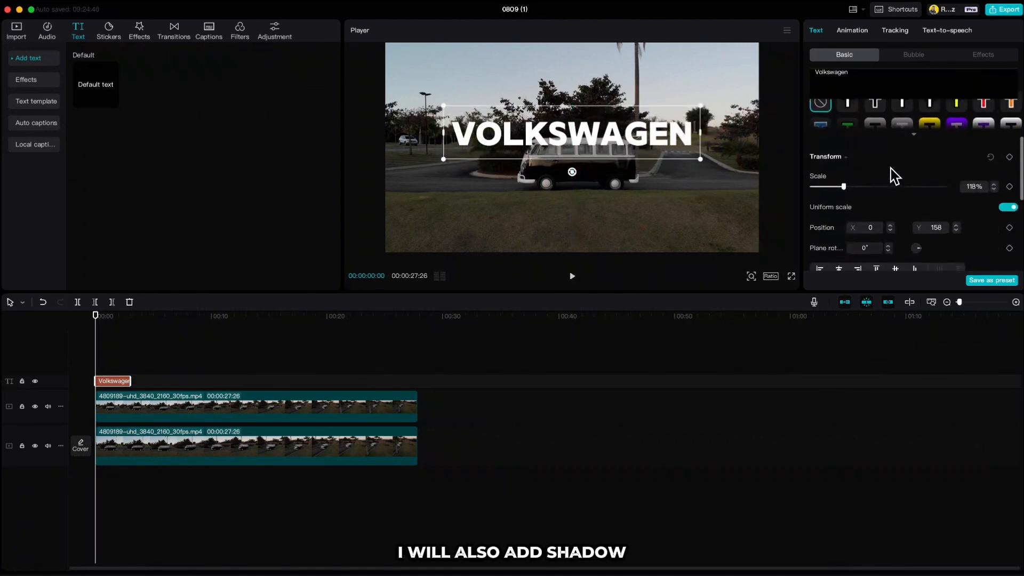
click(814, 227)
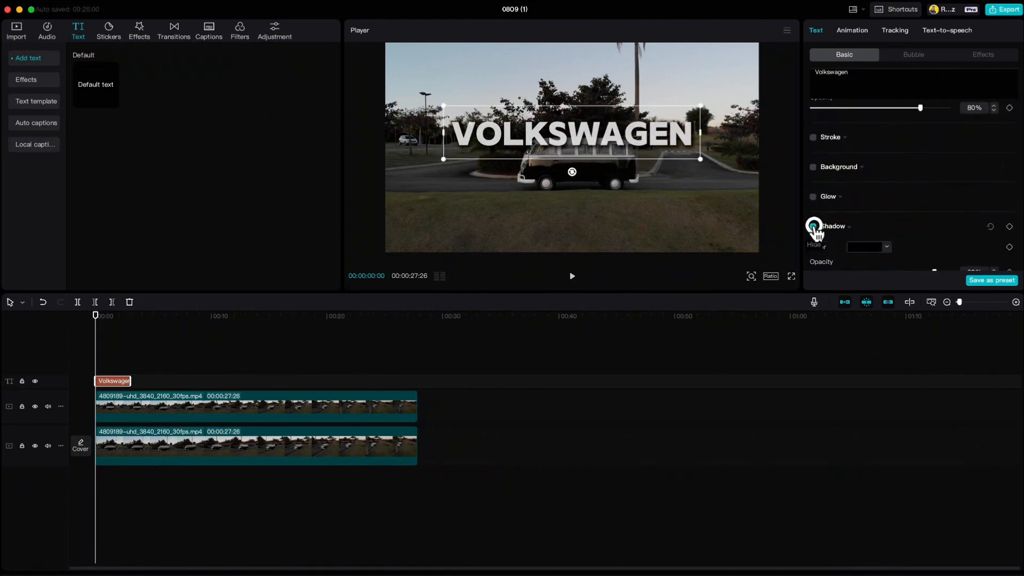
Extend the Volkswagen title to the full length of the video clips and move it between the two video tracks
drag(128, 381, 362, 381)
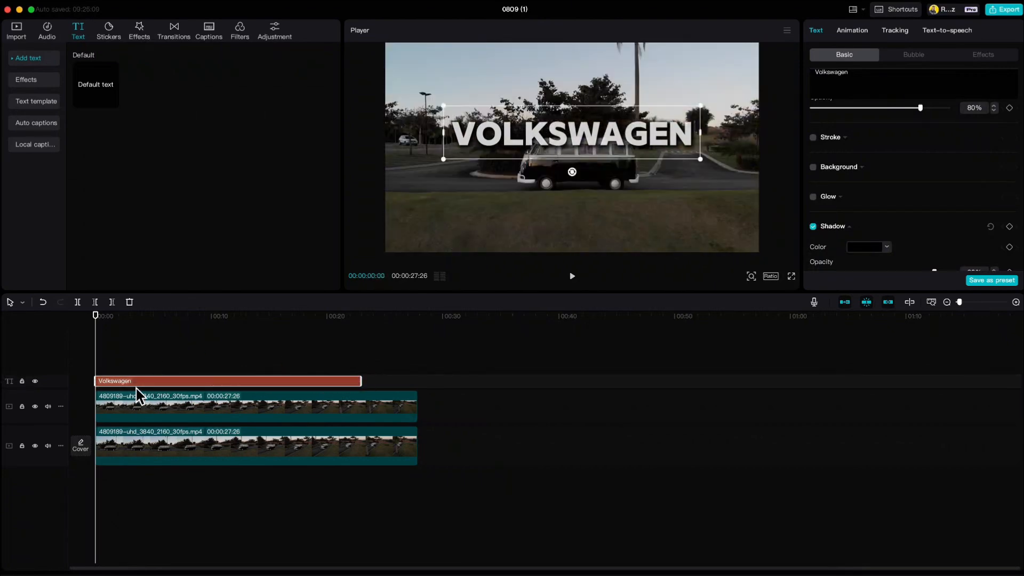
drag(136, 390, 133, 427)
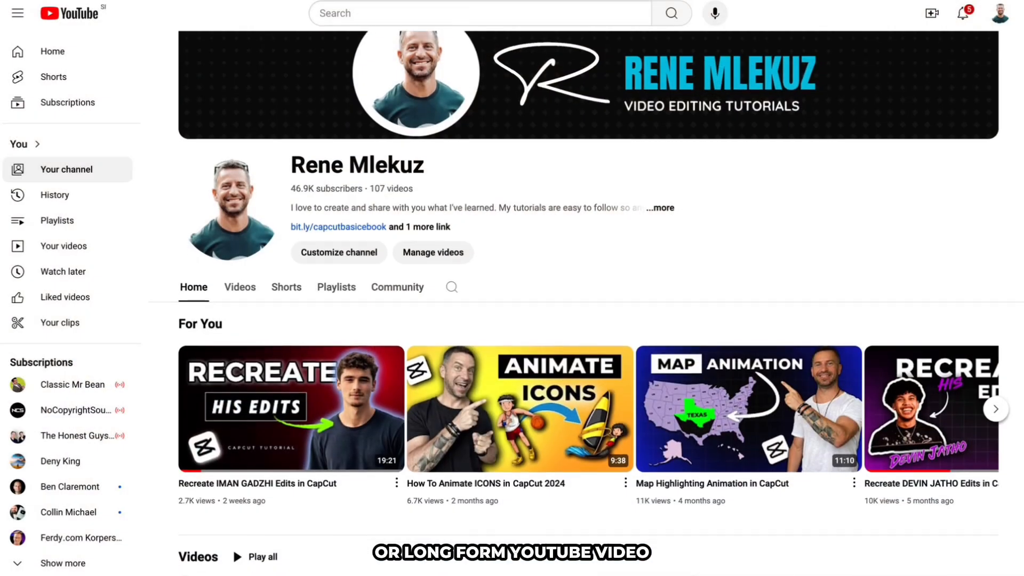
scroll(587, 320, down, 3)
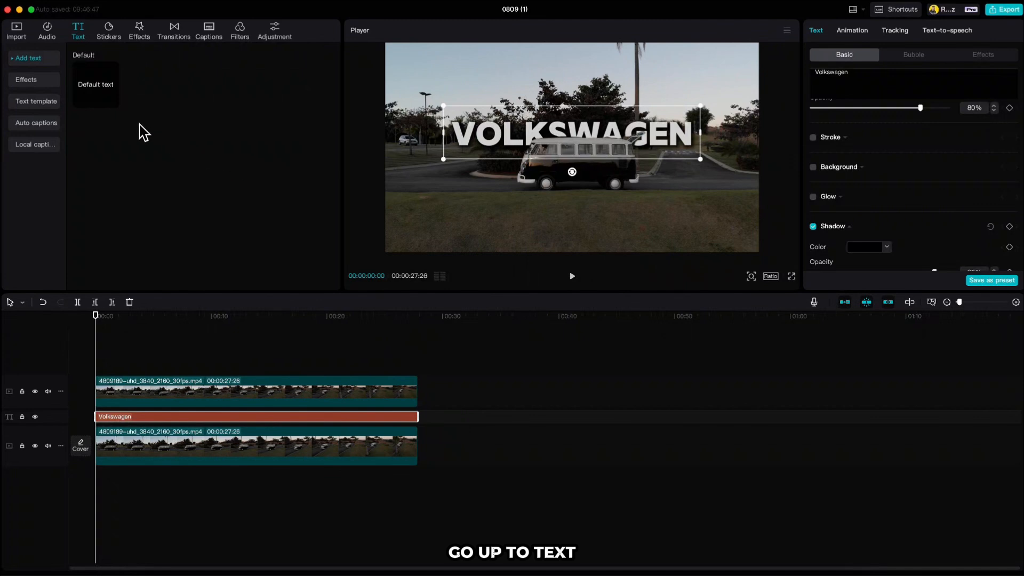
Add a second default text clip and replace its content with the pasted paragraph about the old VW model's names
click(112, 104)
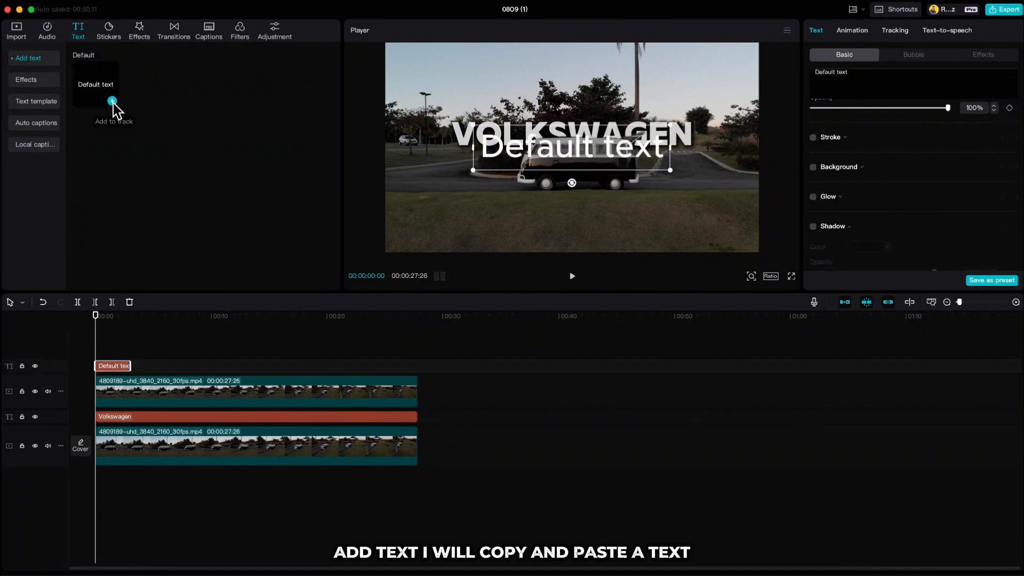
triple_click(871, 71)
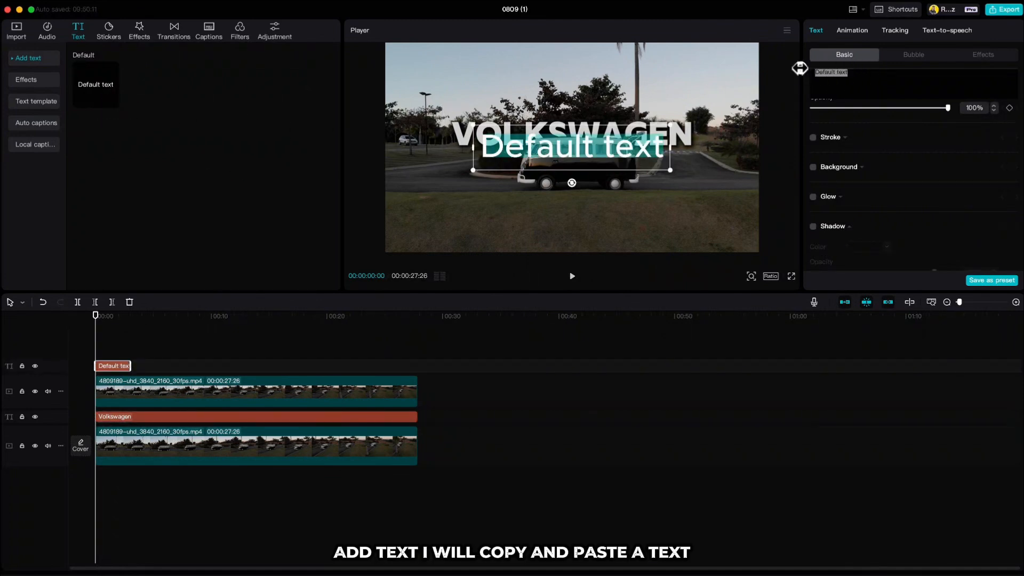
scroll(872, 160, up, 3)
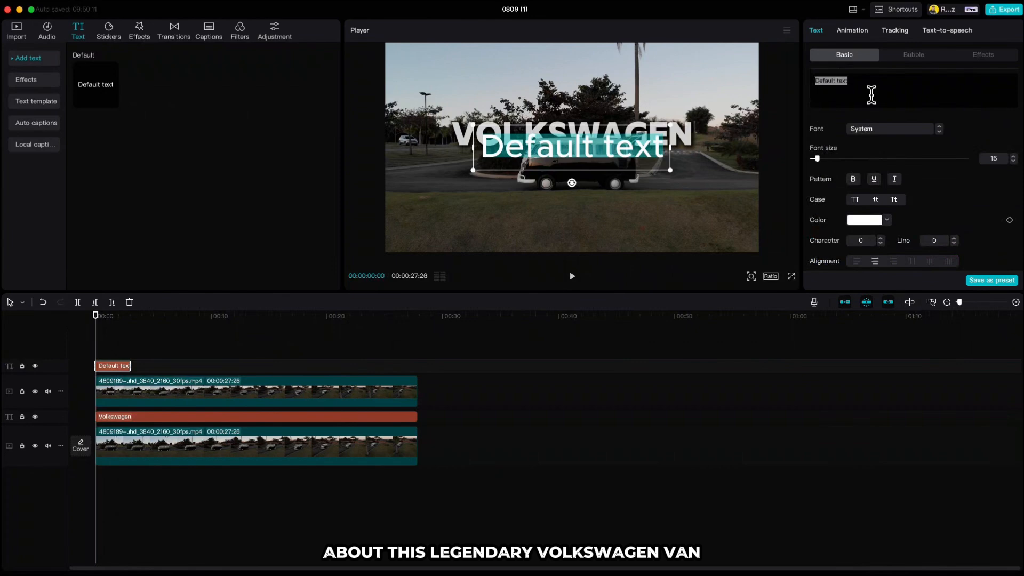
text(The old VW model has been known by many different names over the years. Some people call it a bus or microbus, while others just refer to it as an old Volkswagen van. However, the most common names for this van are still Bulli or Kombi.)
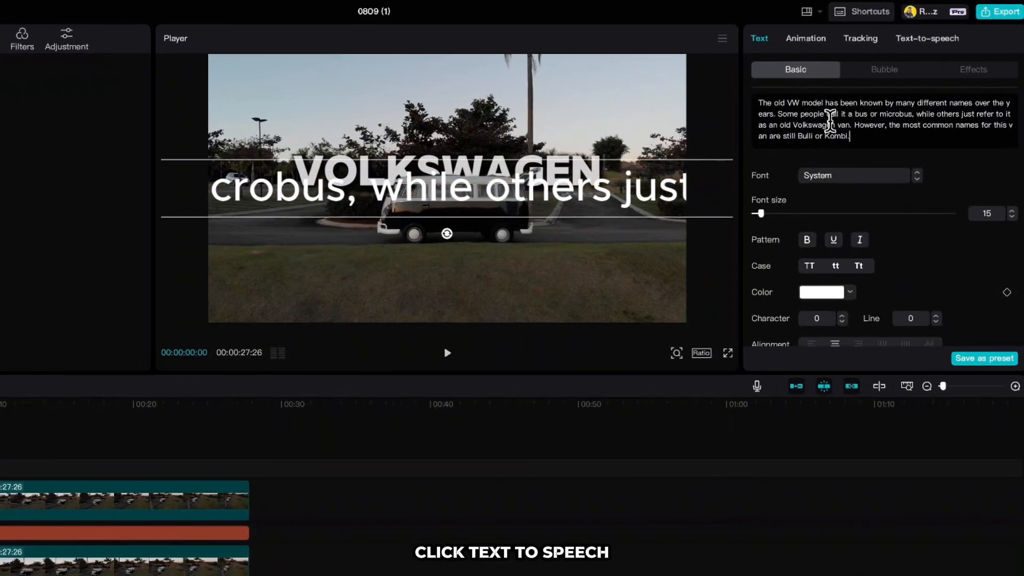
Generate a text-to-speech narration from the VW paragraph using the Joey voice
click(916, 42)
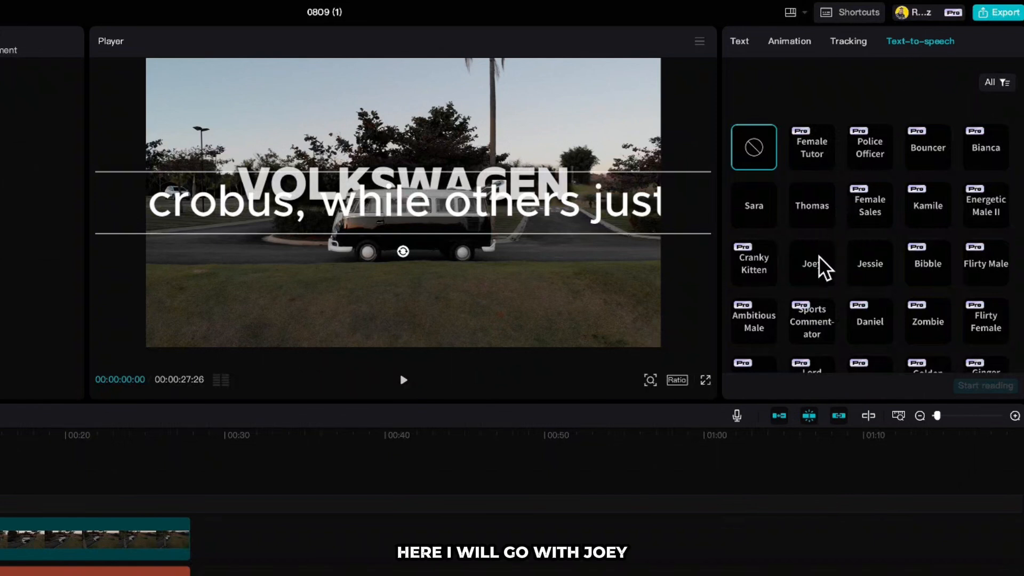
click(818, 271)
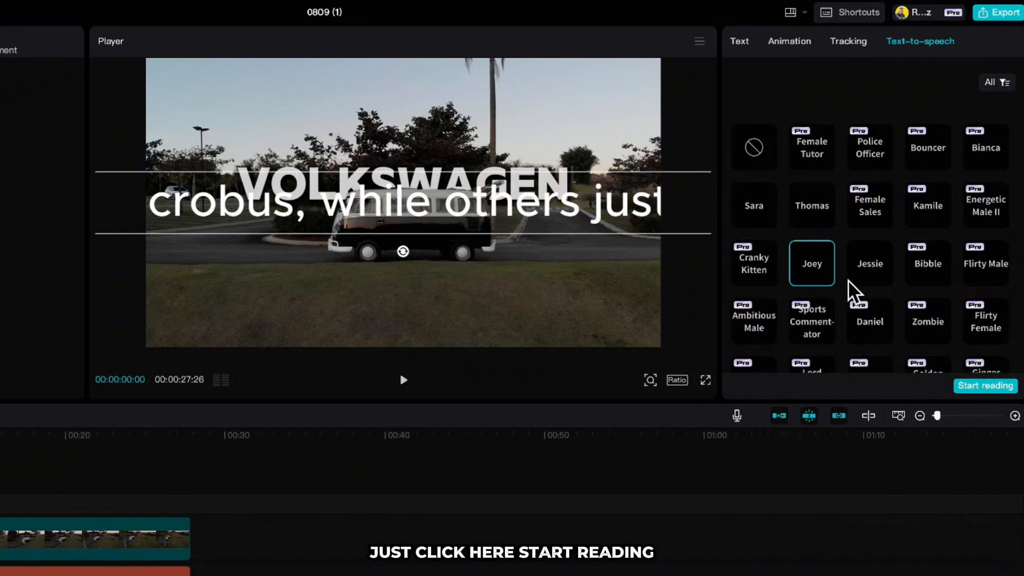
click(986, 386)
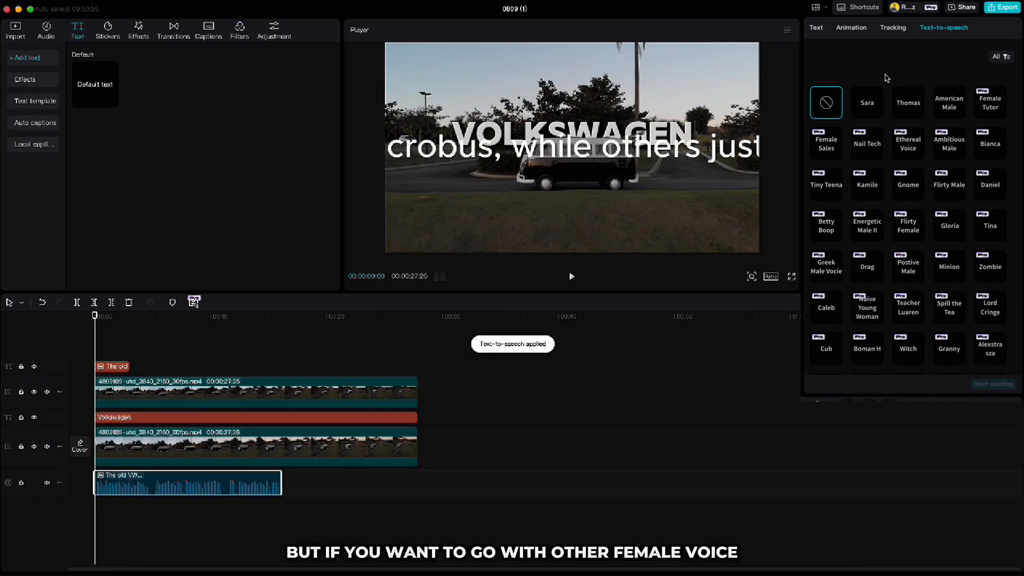
Browse the text-to-speech voices for a female alternative and preview the Jessie voice
scroll(890, 183, down, 5)
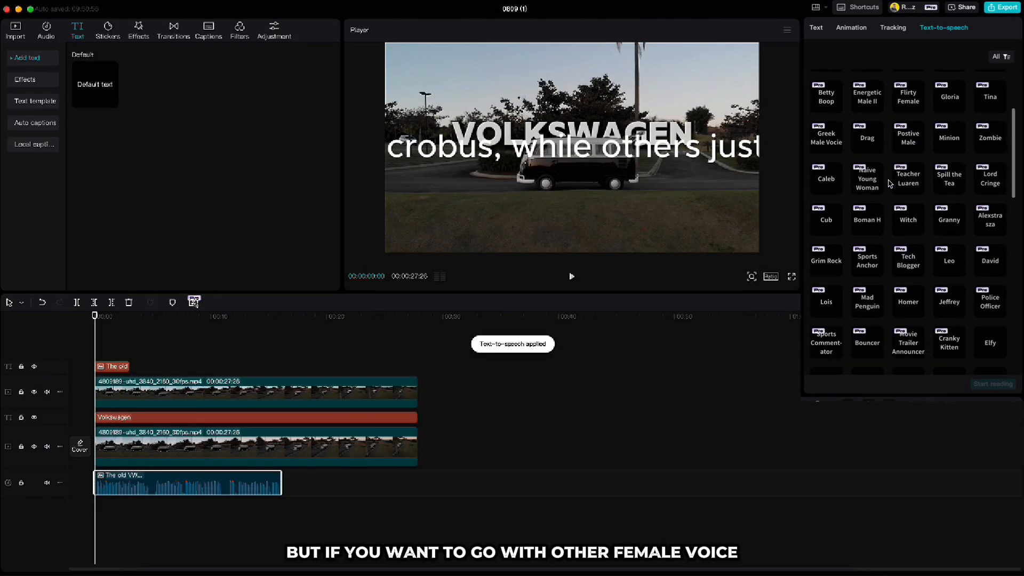
scroll(891, 183, down, 5)
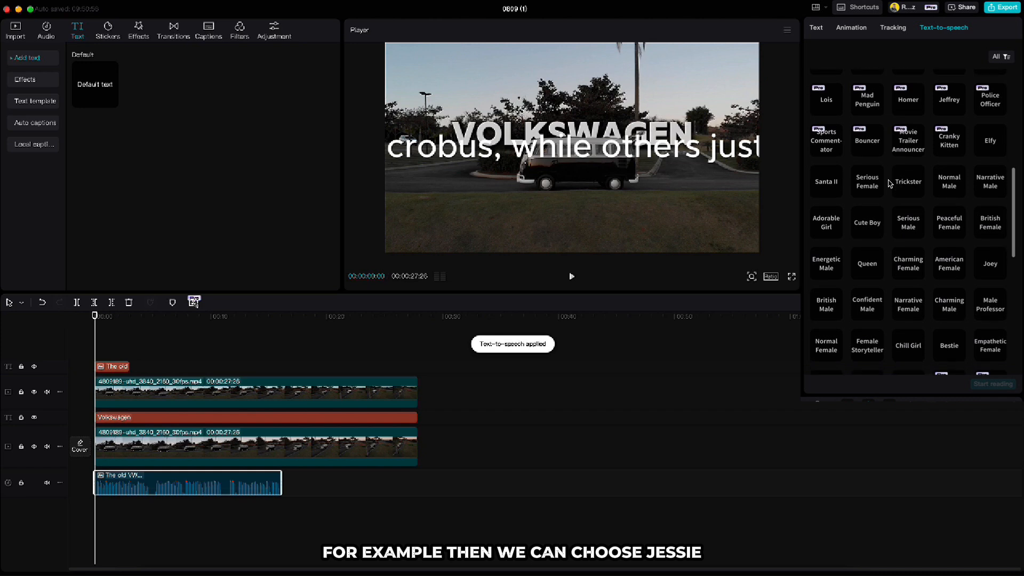
scroll(891, 183, down, 2)
click(831, 263)
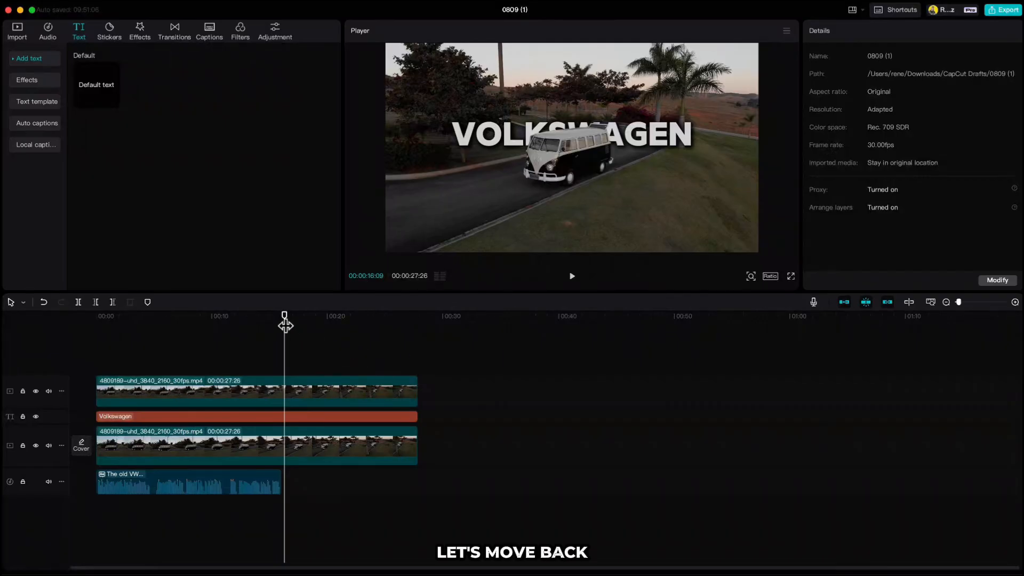
Generate automatic captions from the narration with English as the spoken language
drag(286, 325, 96, 325)
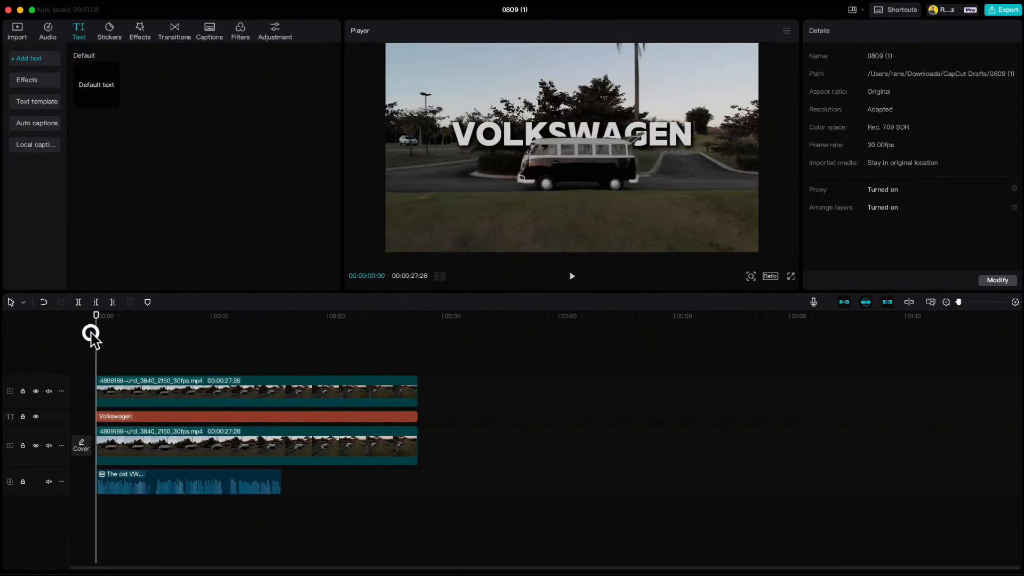
click(43, 128)
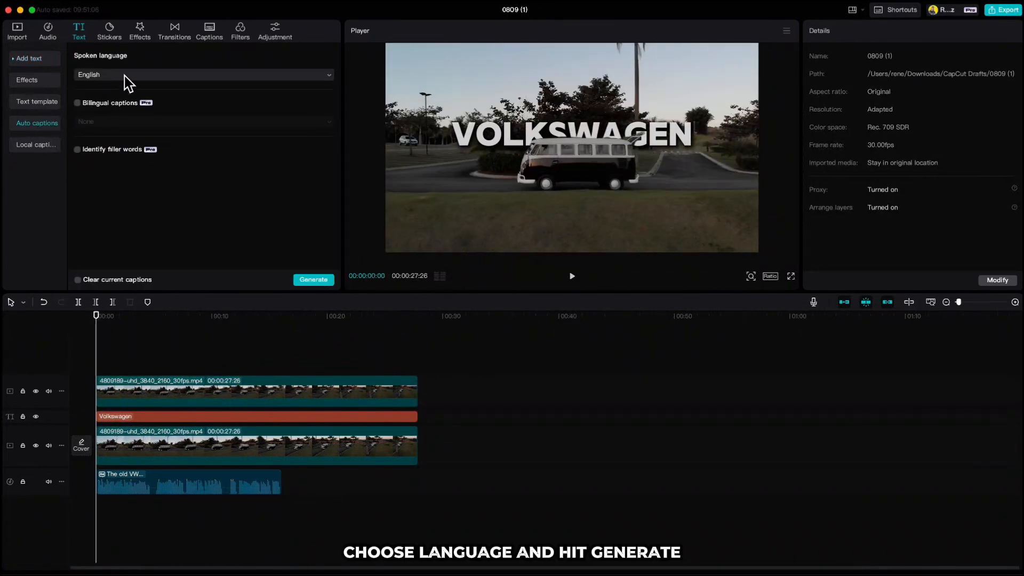
click(310, 281)
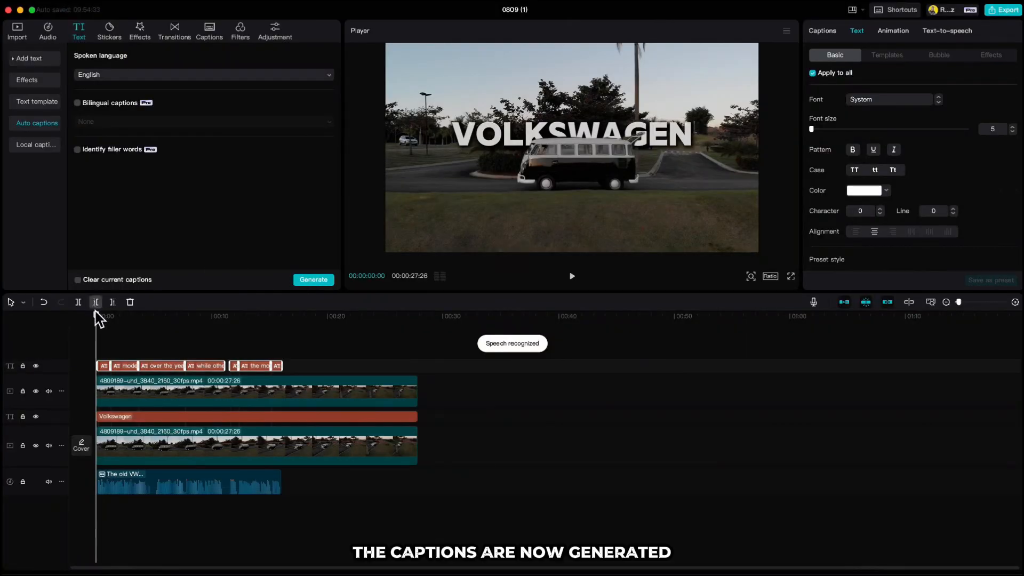
Apply the bold white single-word caption template to all captions and make the caption text smaller
drag(97, 316, 120, 323)
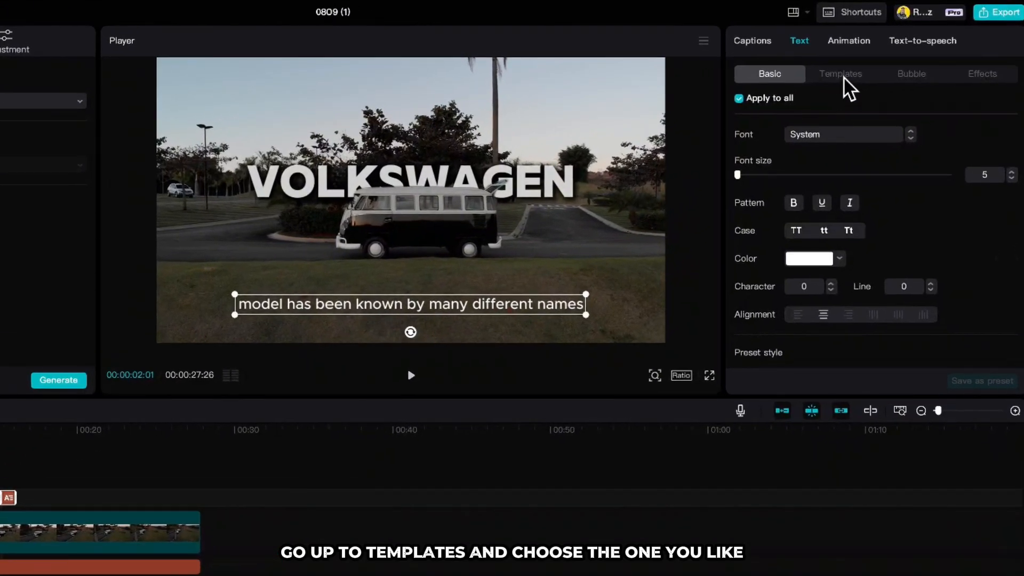
click(845, 78)
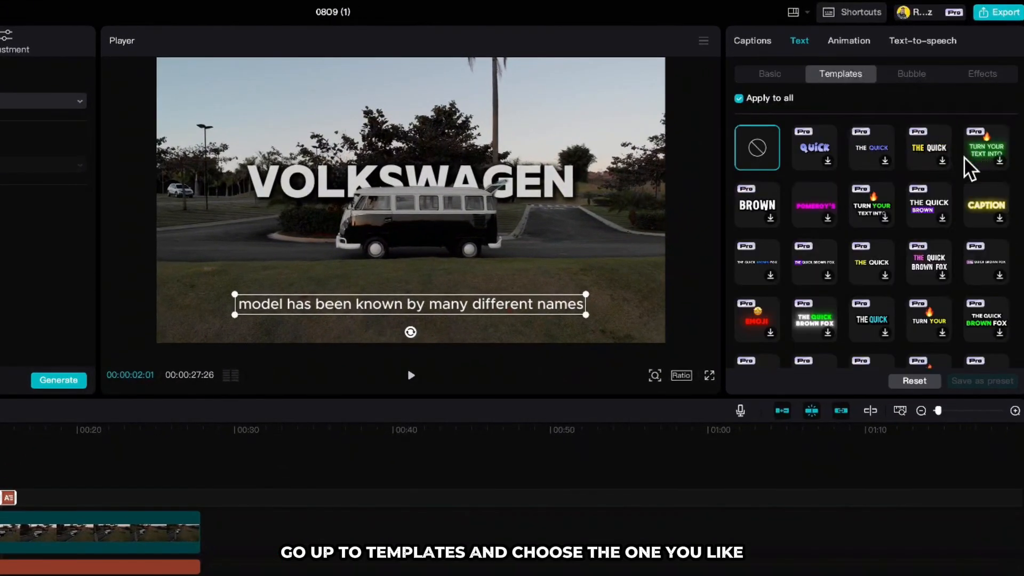
click(760, 208)
drag(480, 276, 434, 298)
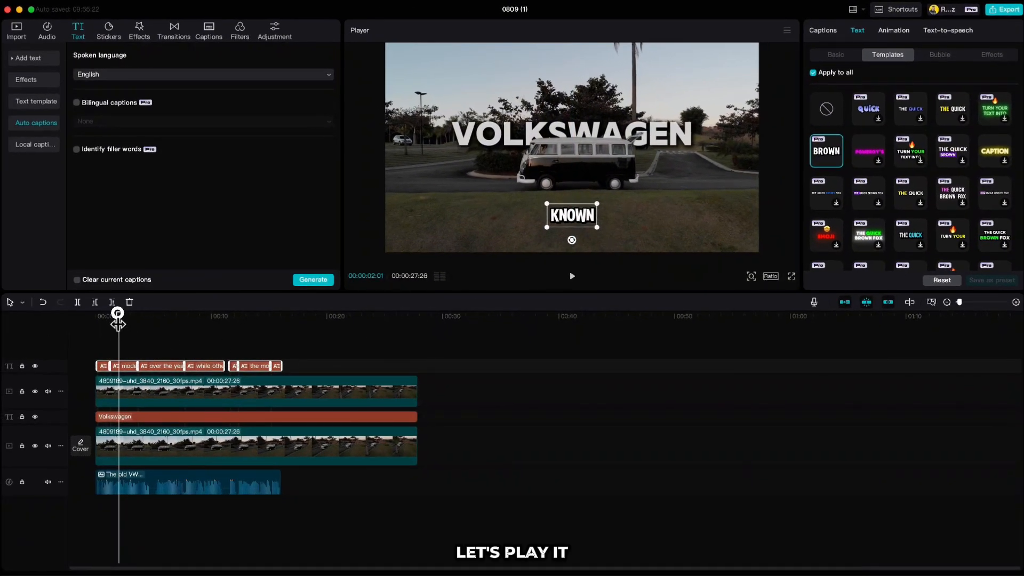
Play the video from the beginning to review the styled captions with the narration
drag(118, 323, 94, 326)
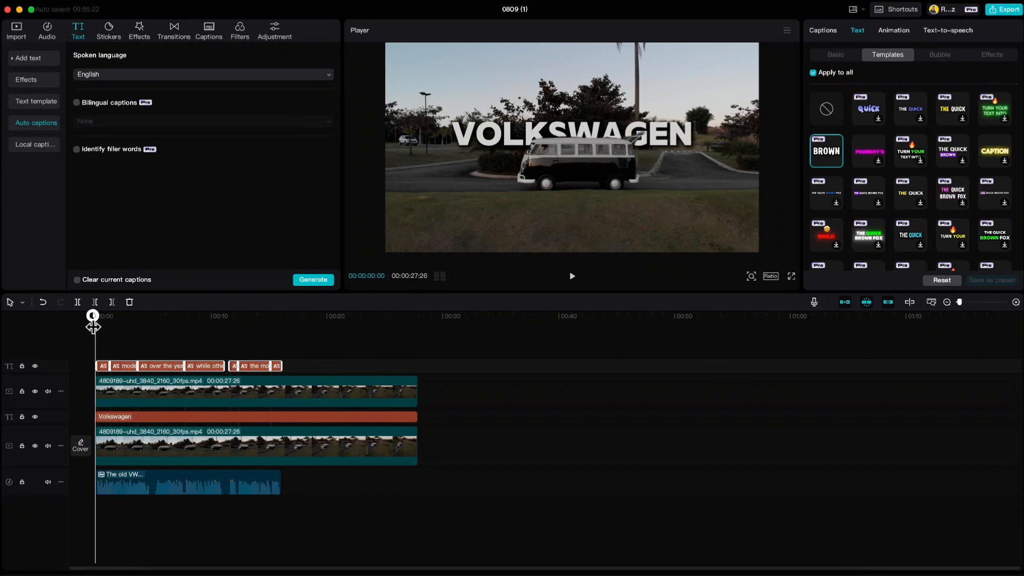
click(114, 335)
key(space)
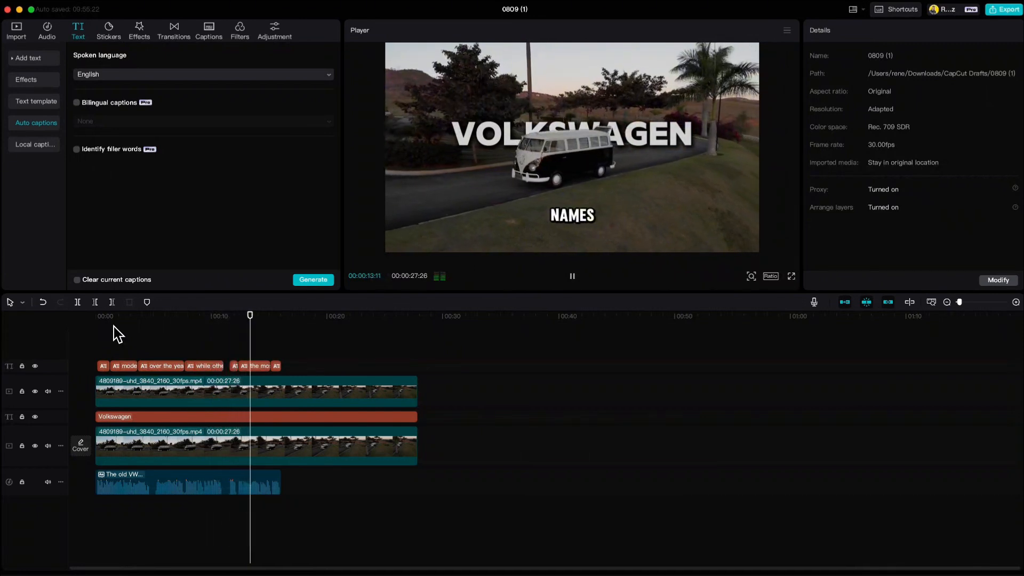
key(space)
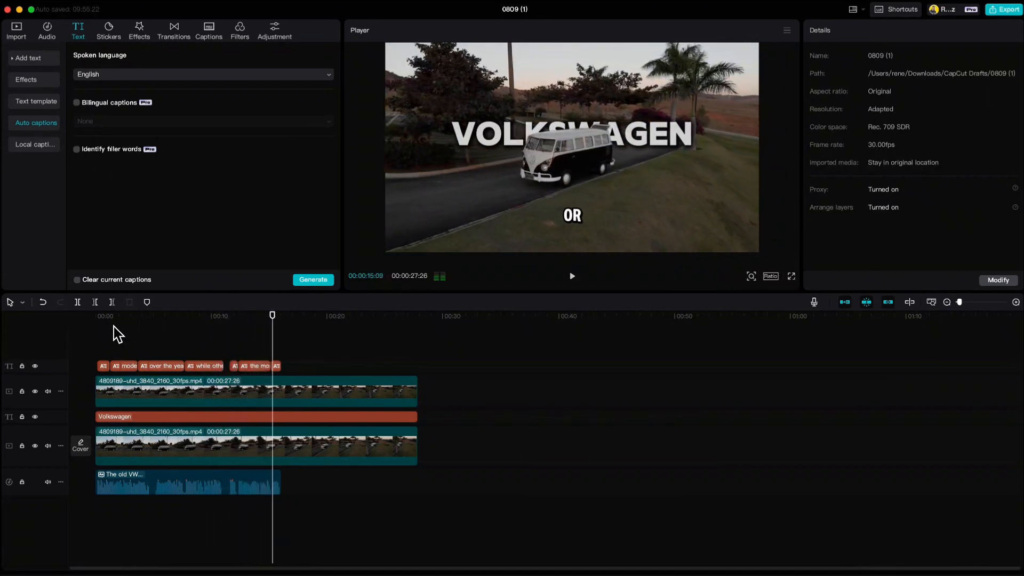
Give only the "over the years" caption the glowing blue template and enlarge it, with Apply to all turned off
drag(268, 316, 170, 332)
click(174, 368)
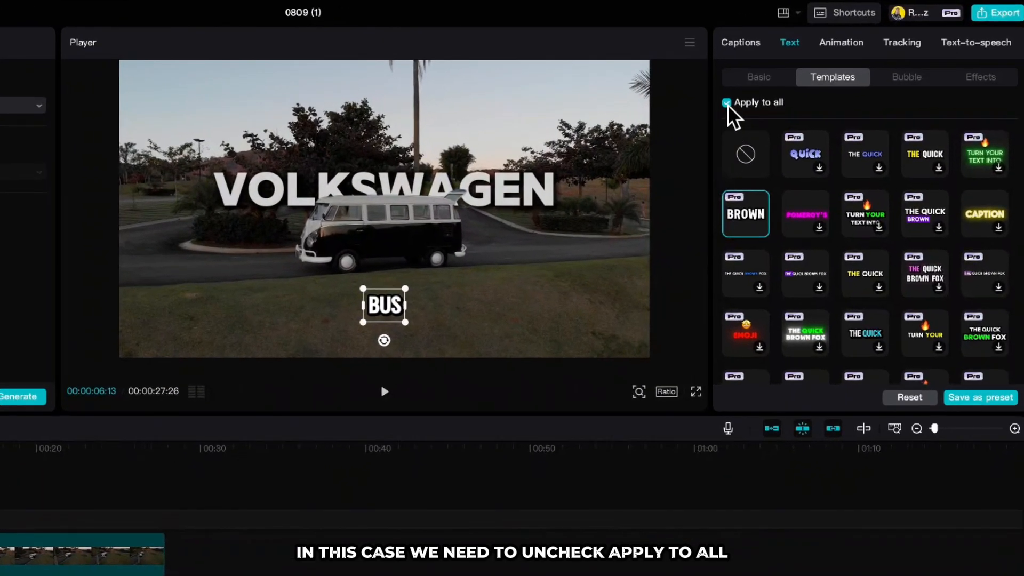
click(727, 102)
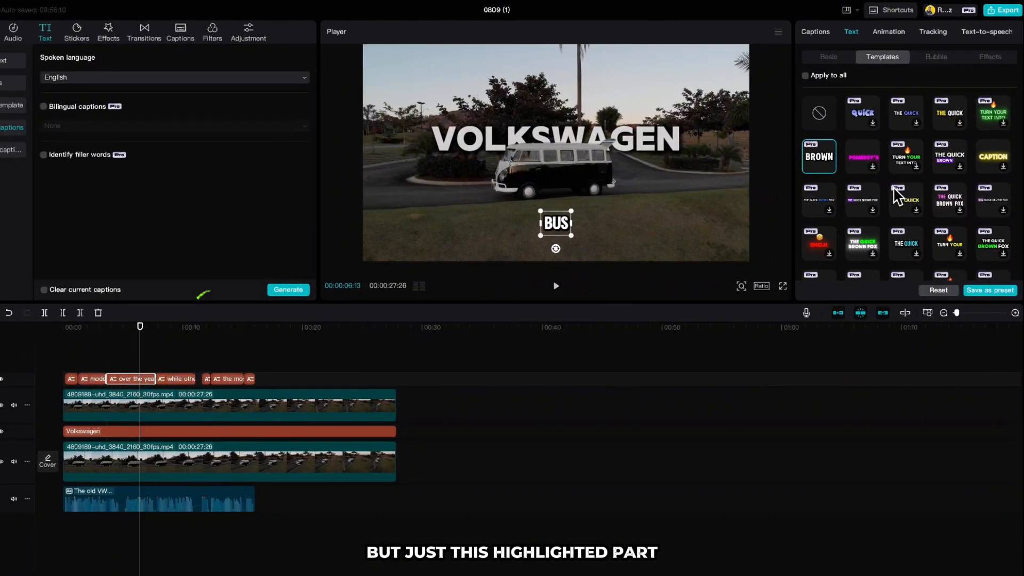
scroll(898, 181, down, 3)
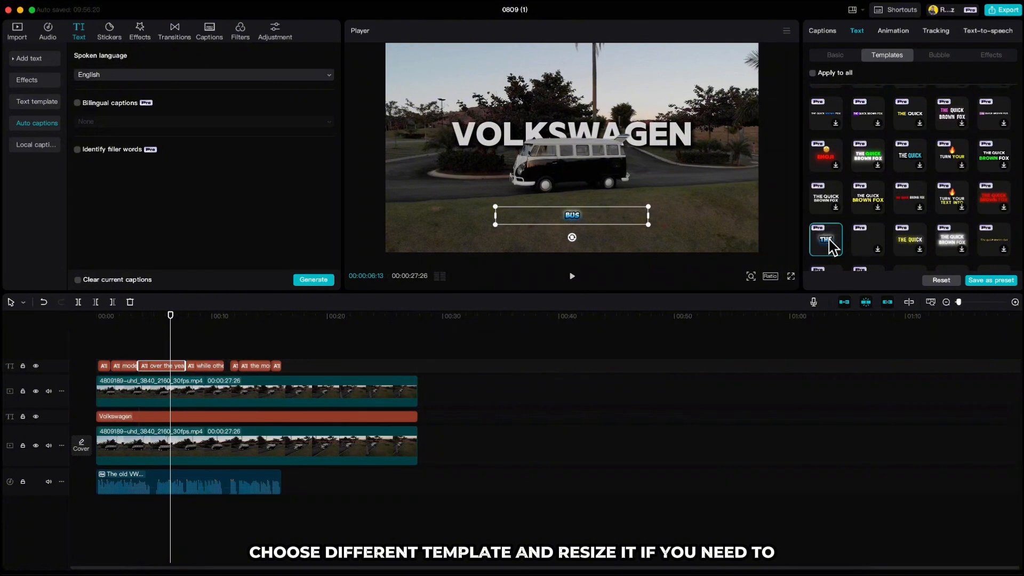
drag(648, 208, 716, 165)
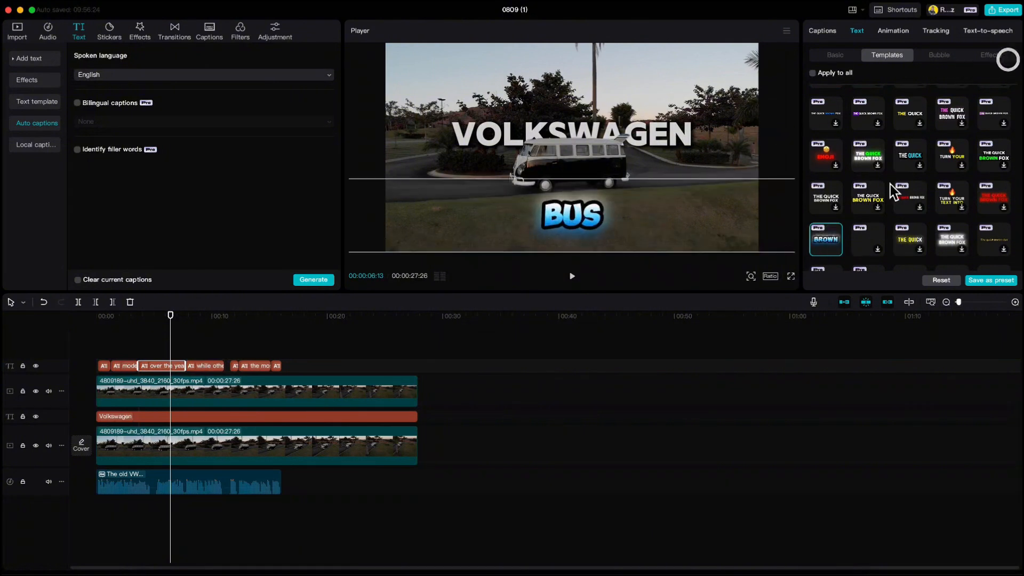
drag(197, 322, 80, 322)
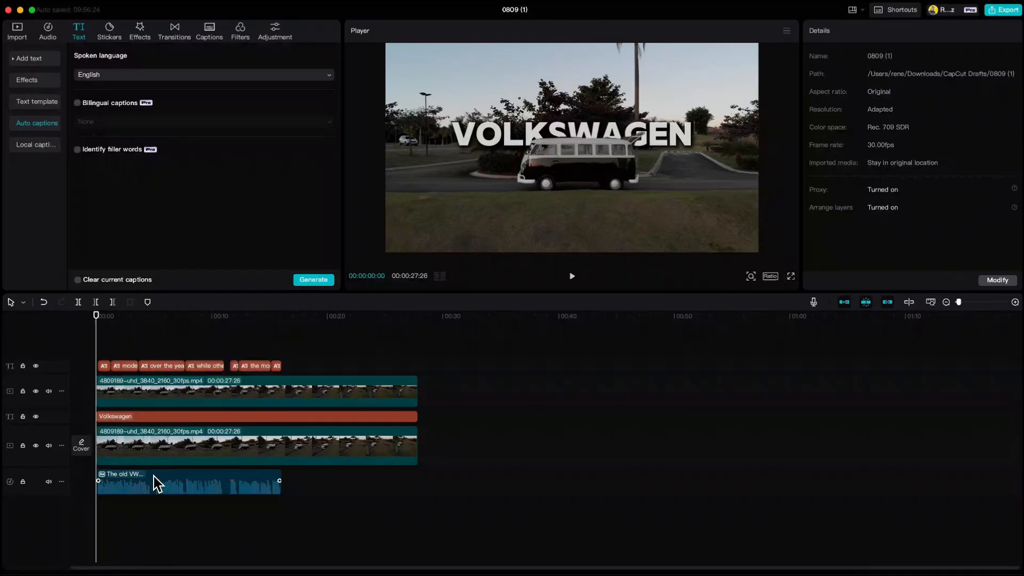
Delete the narration audio and all generated captions from the timeline
click(154, 478)
key(Delete)
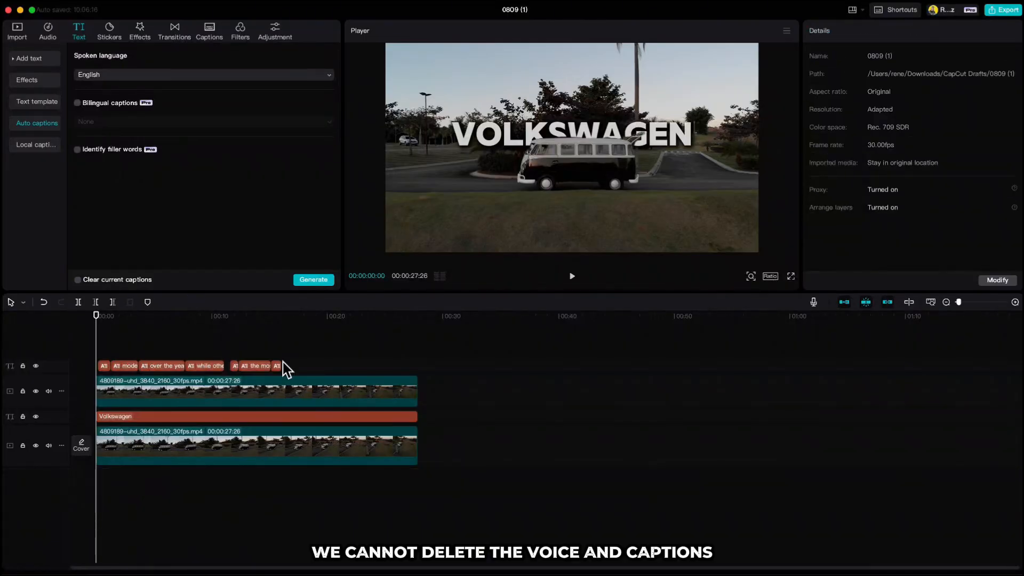
click(175, 365)
key(Delete)
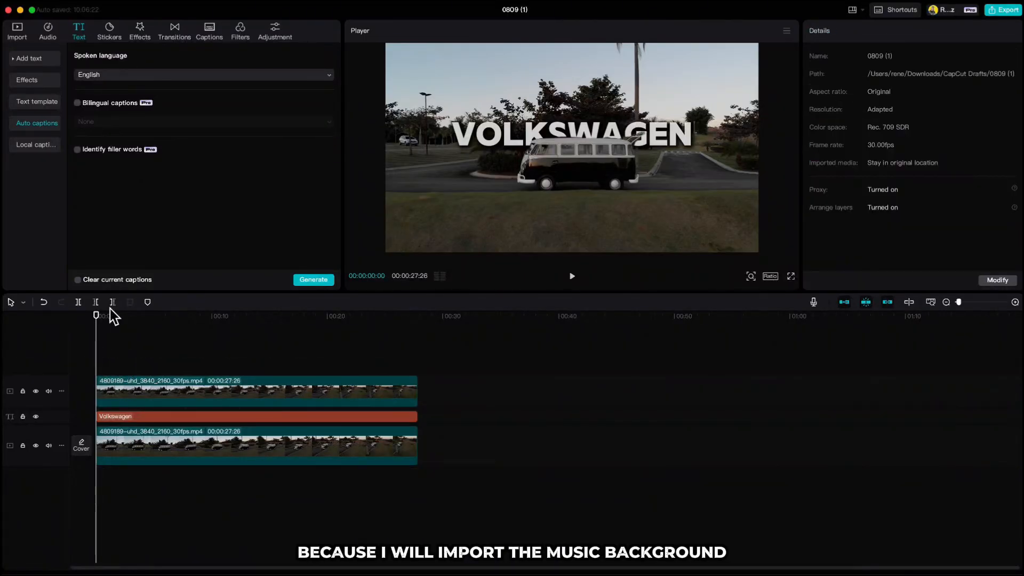
Import the song ES_Stays The Same mp3 and add it to the timeline below the video clips
click(17, 31)
click(100, 76)
click(459, 236)
click(699, 391)
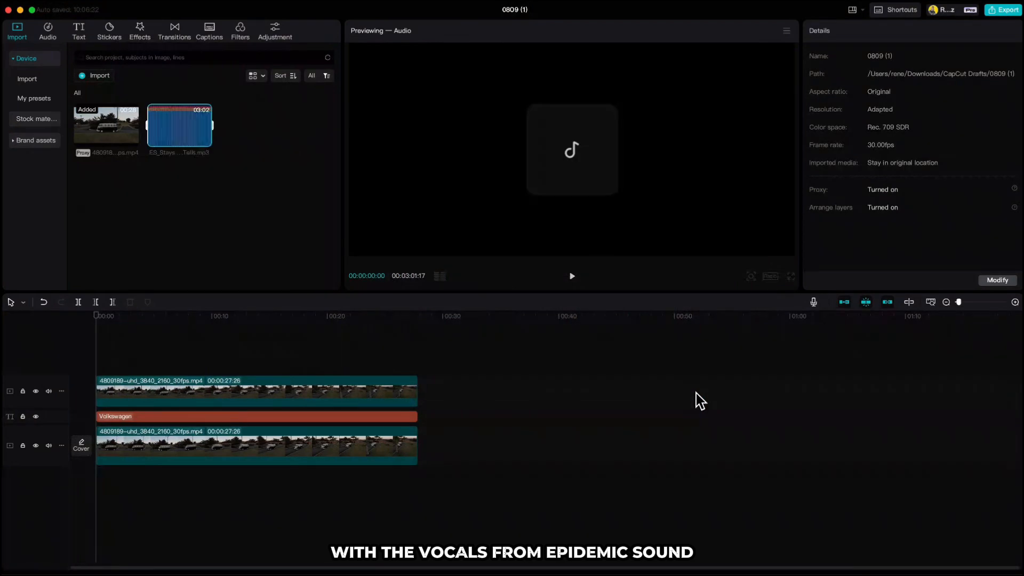
click(204, 141)
Cut off the song after the end of the video clips and play the opening of the original audio
drag(96, 321, 416, 352)
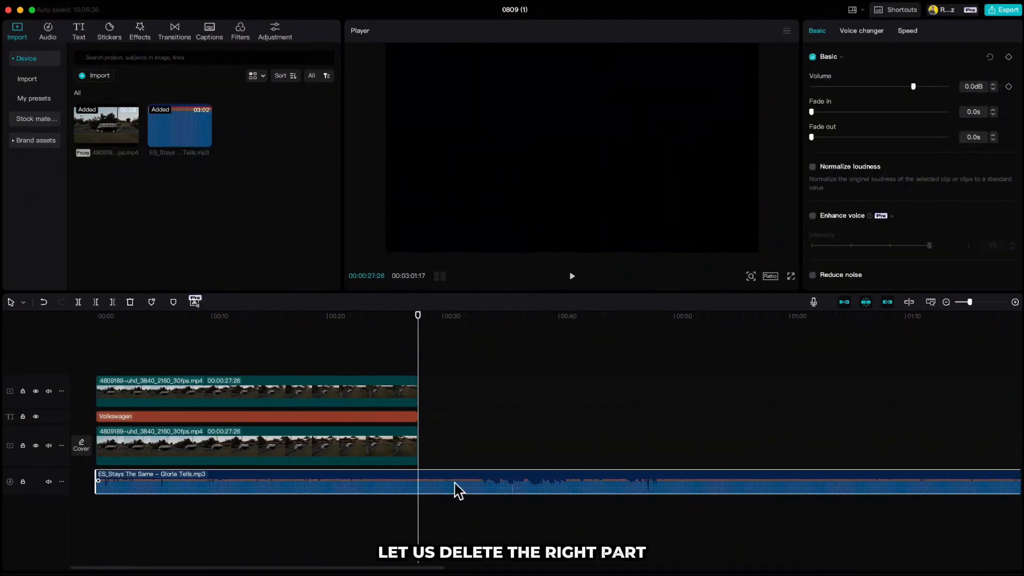
key(w)
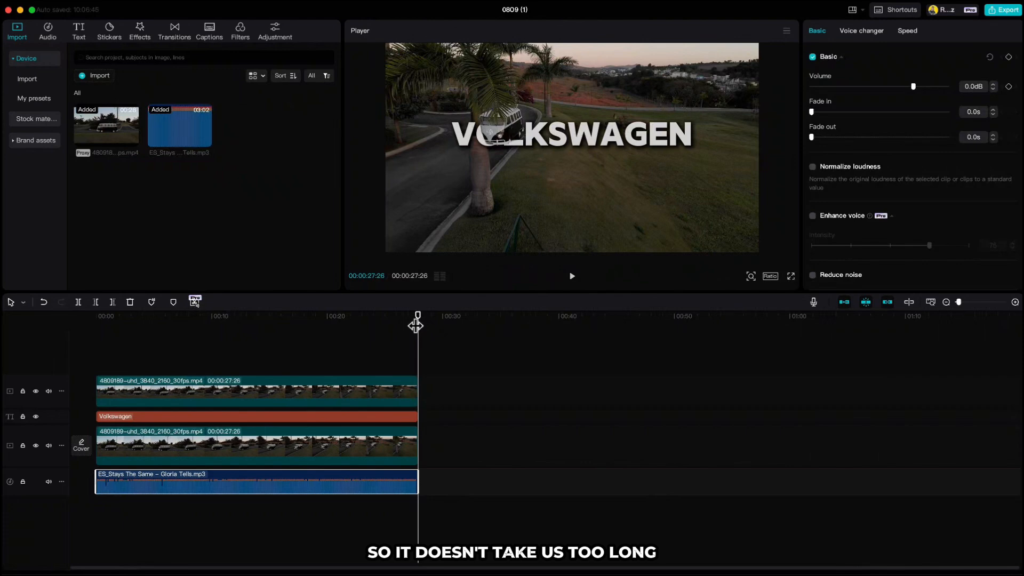
drag(416, 325, 92, 341)
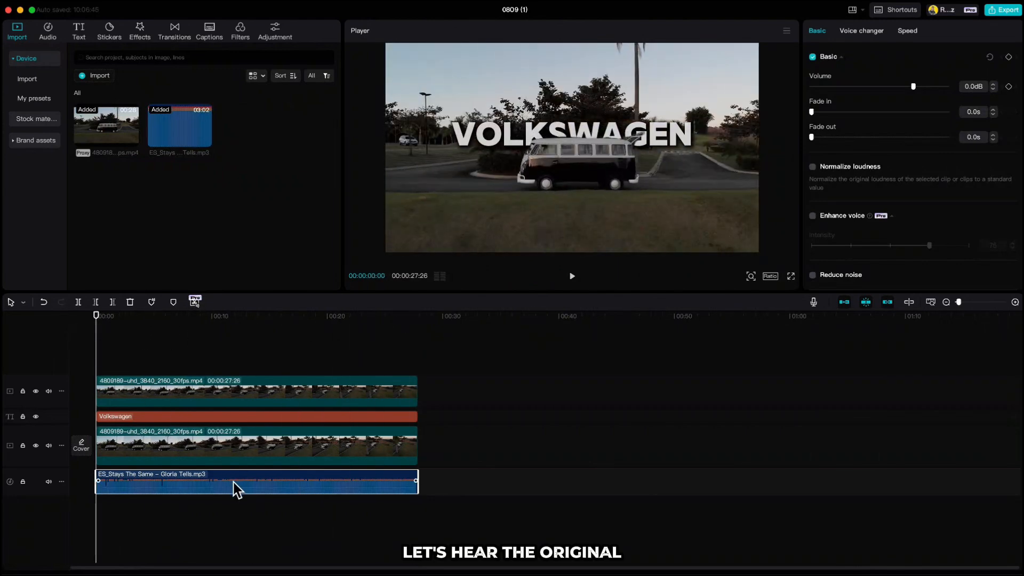
key(space)
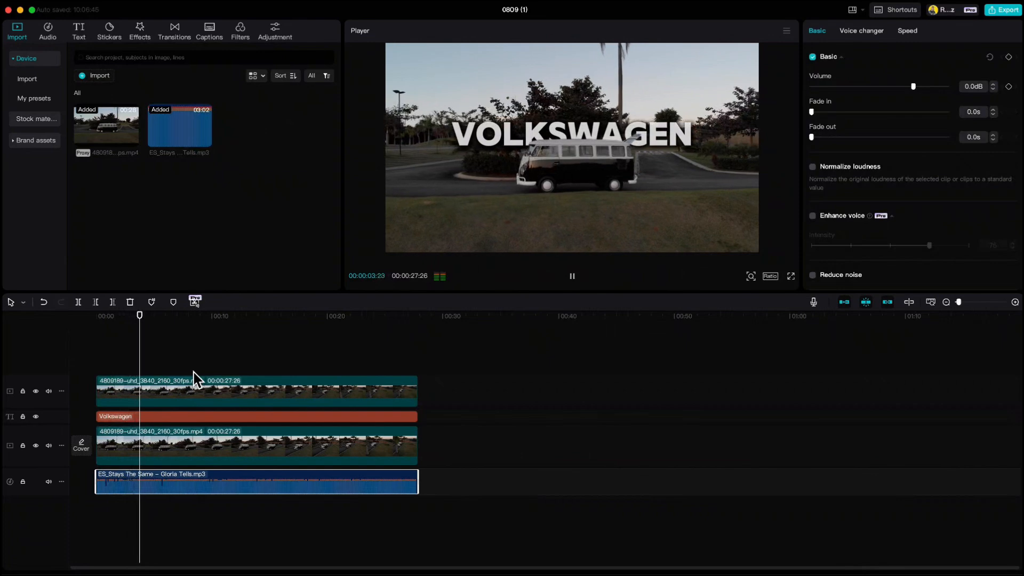
key(space)
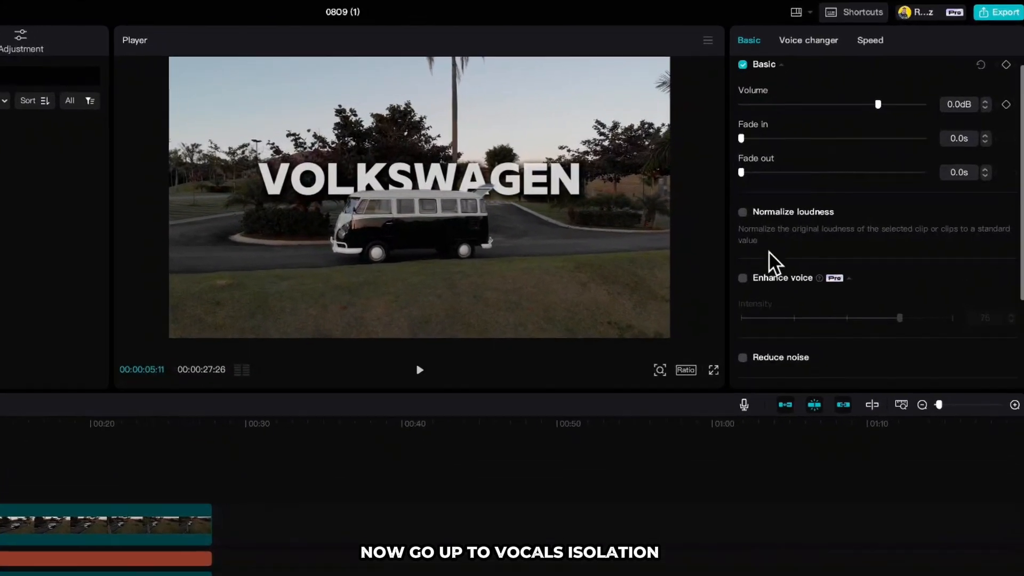
Turn on Vocal isolation for the song with the Remove vocal option and play the result from the beginning
scroll(830, 213, down, 3)
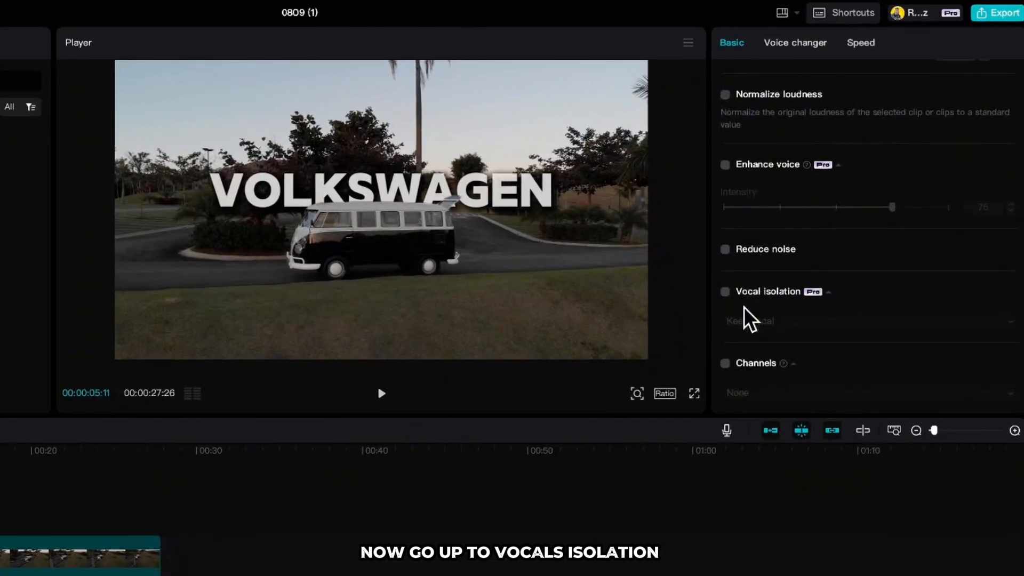
click(725, 292)
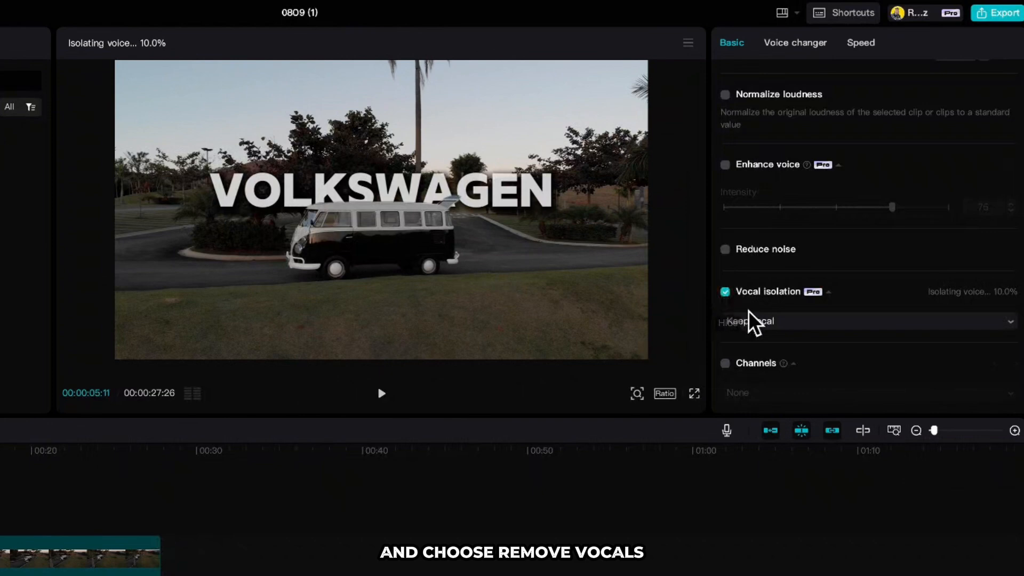
click(772, 323)
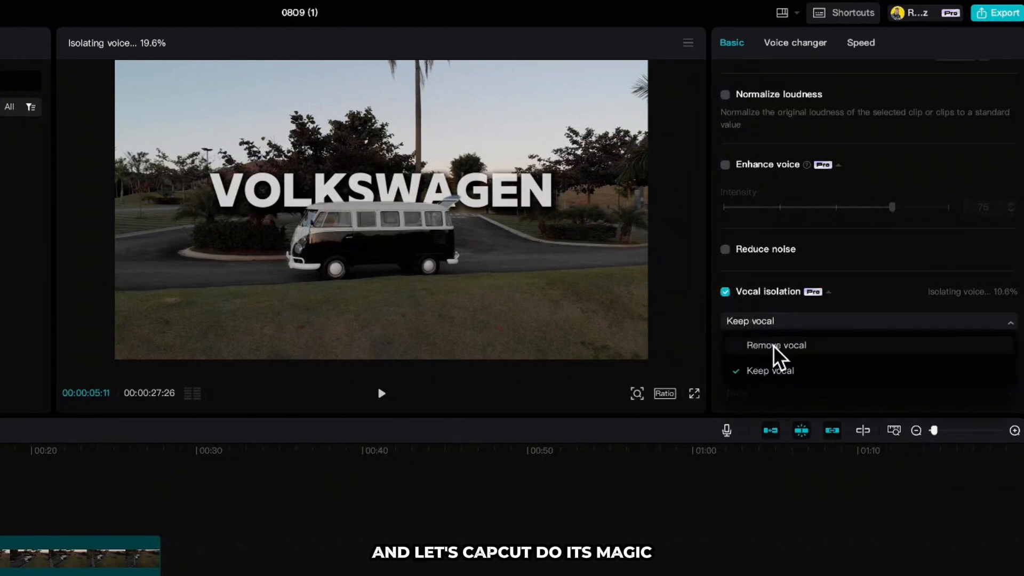
click(773, 346)
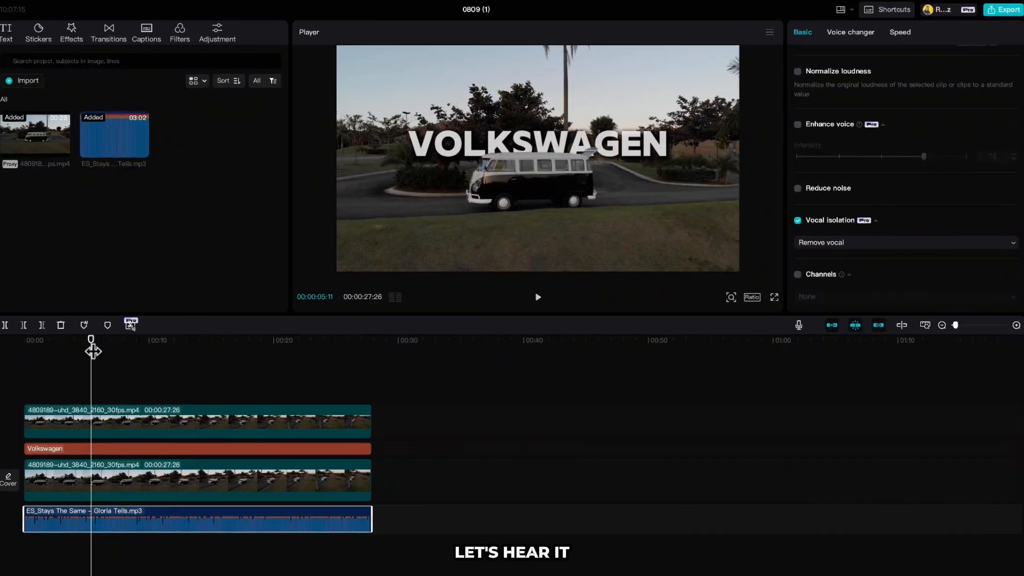
drag(159, 319, 97, 321)
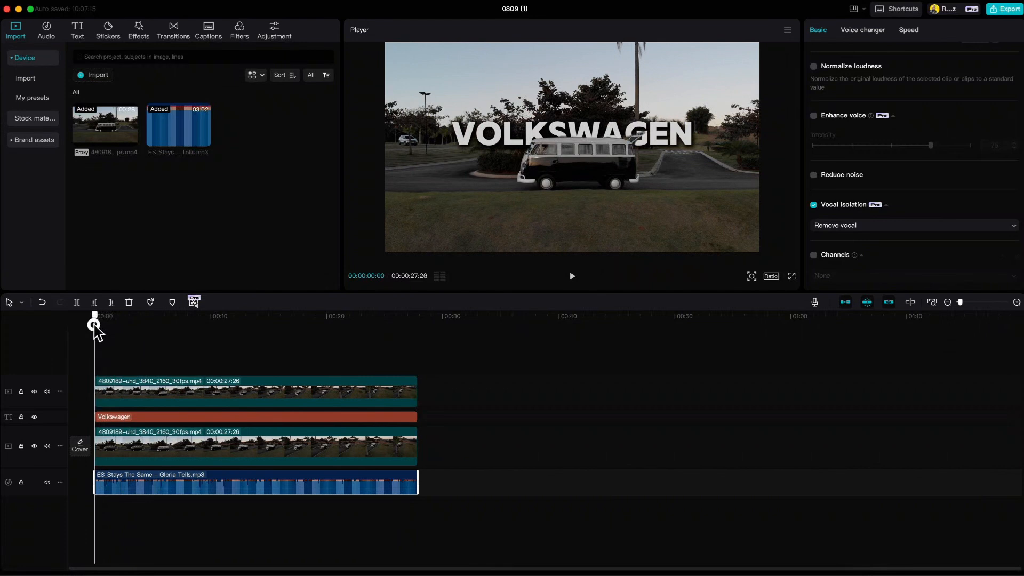
key(space)
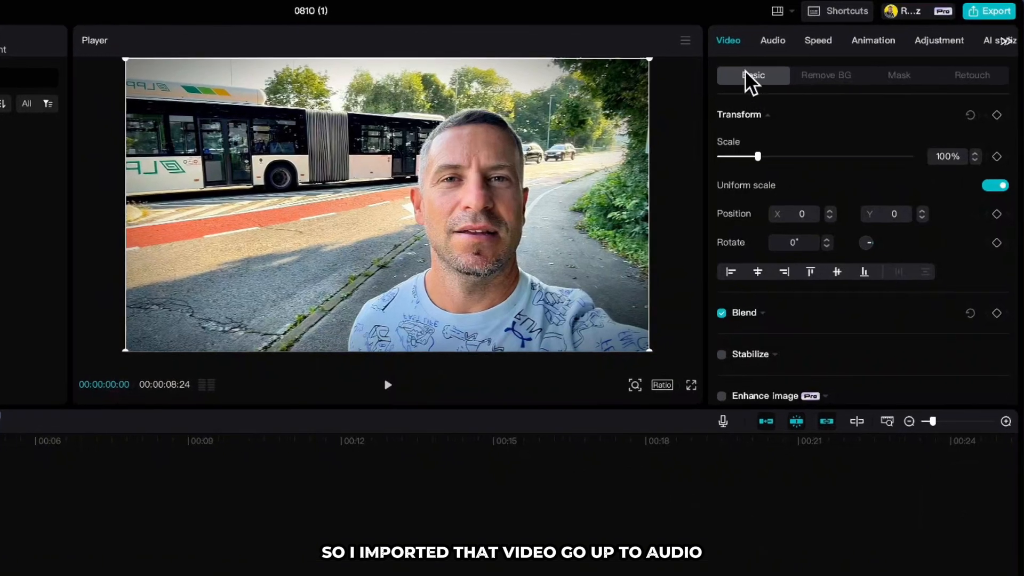
Turn on Enhance voice for the selfie clip's audio and play the clip to hear the difference
click(768, 47)
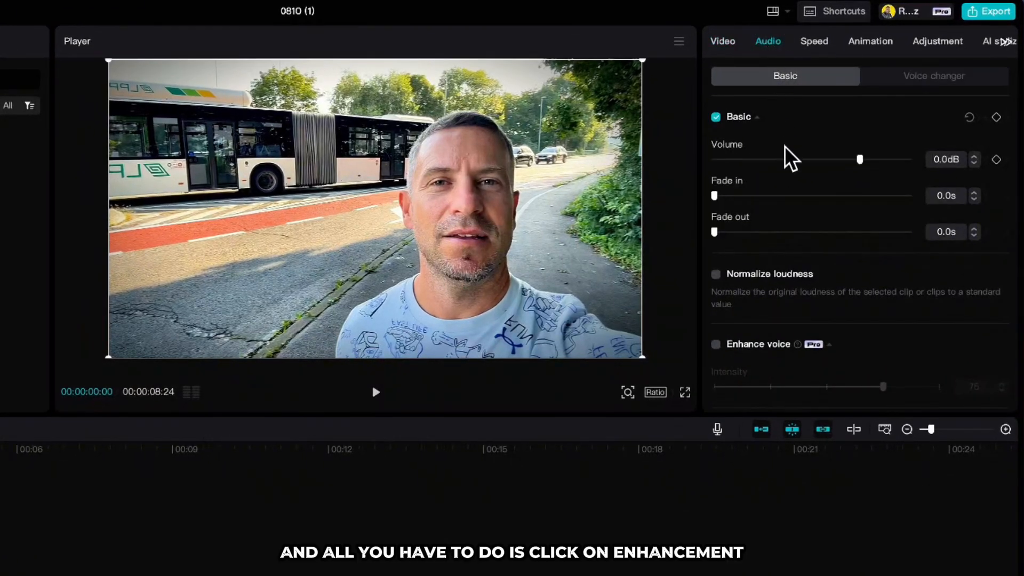
scroll(794, 198, down, 3)
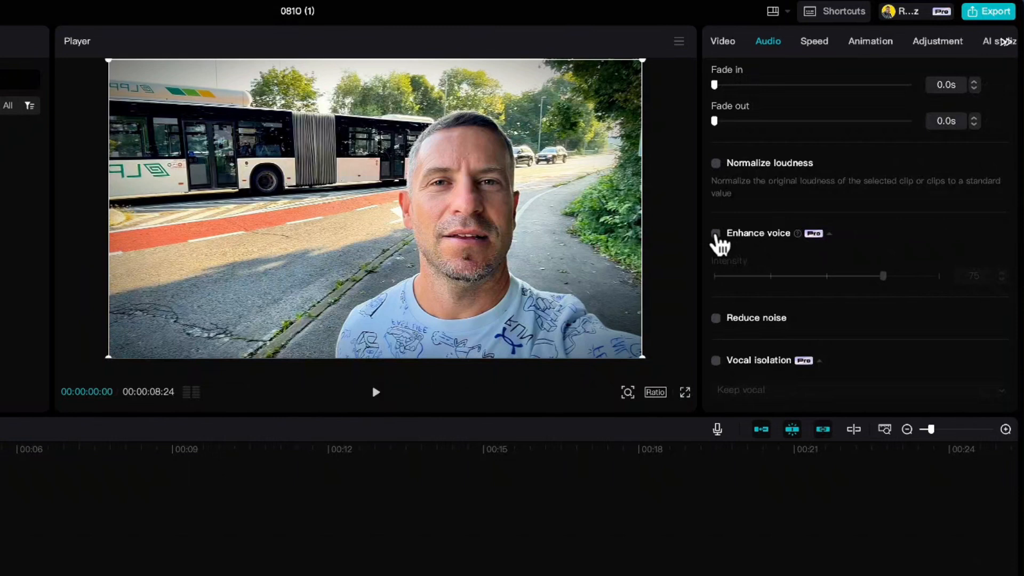
click(716, 236)
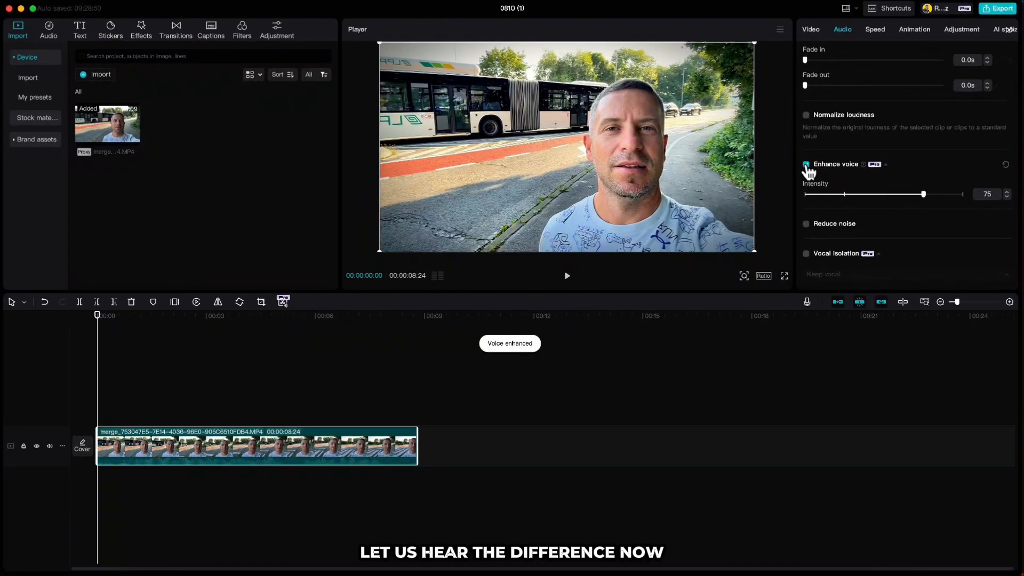
click(567, 278)
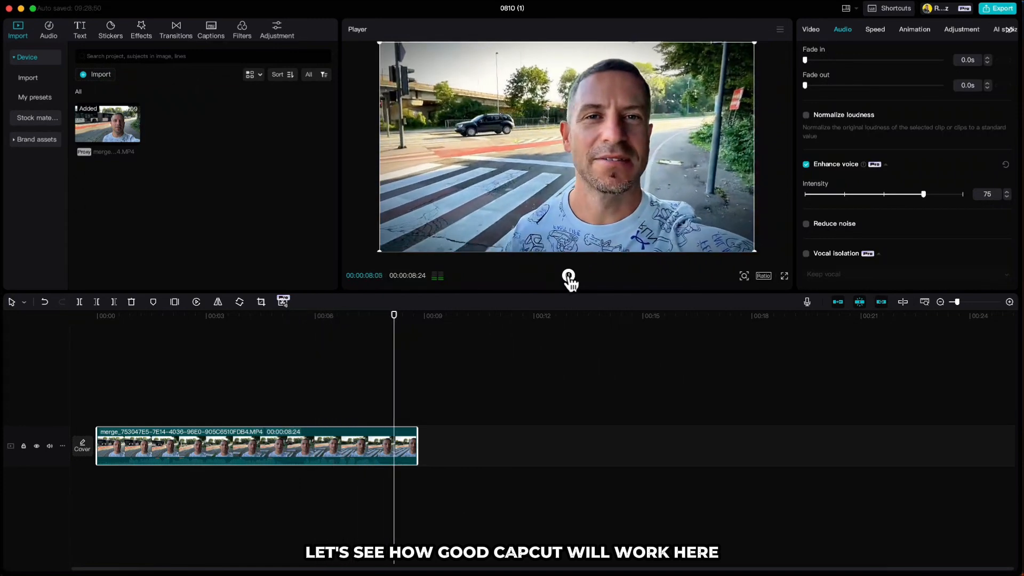
click(569, 276)
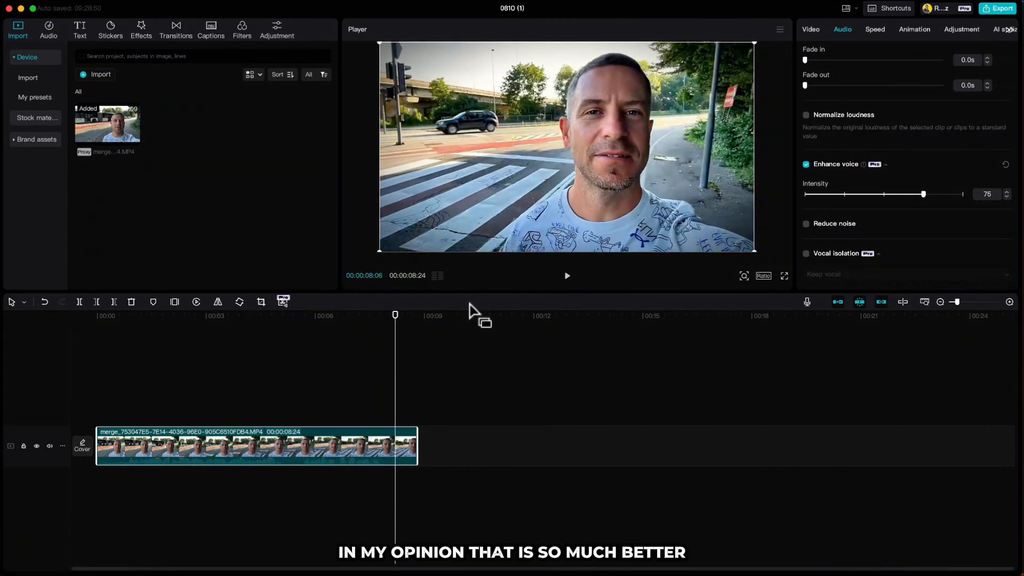